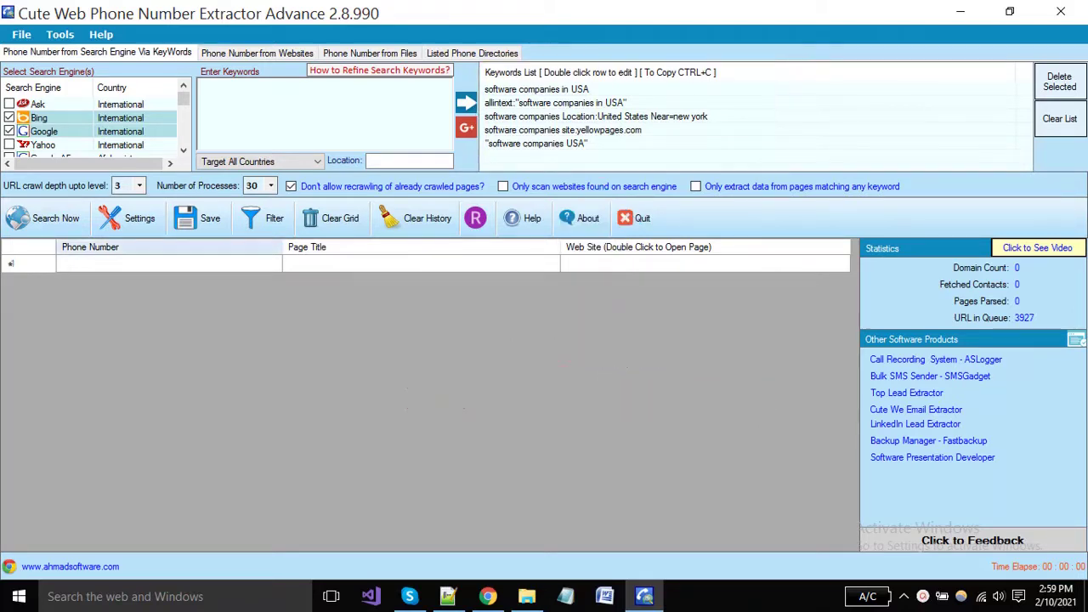
Step: Open Settings and scroll through the 'Page URL must NOT have' blocked-domain list
left_click(130, 220)
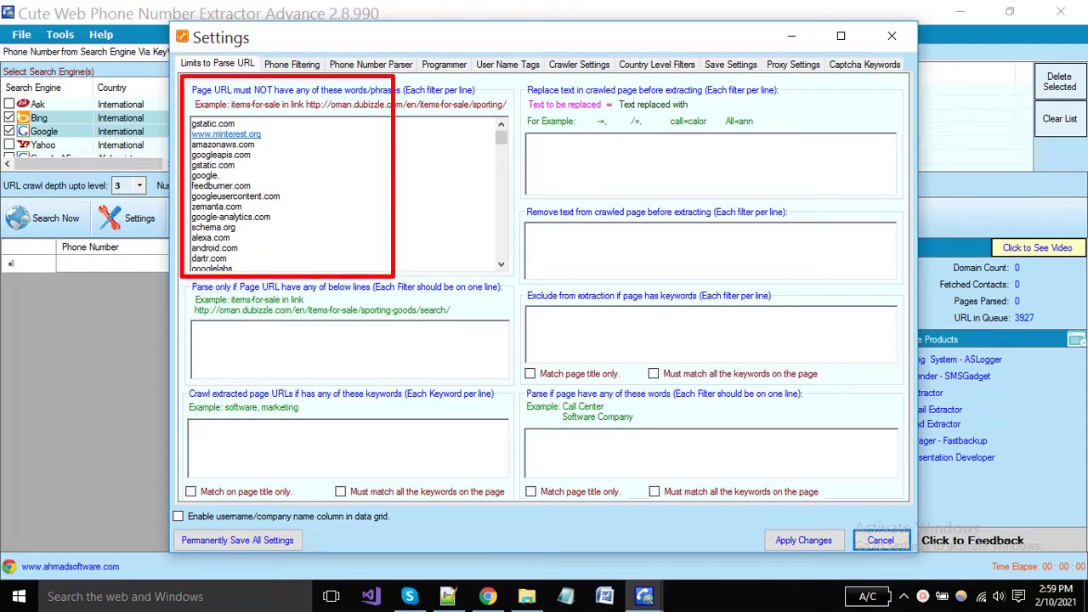
scroll(344, 195, "down", 15)
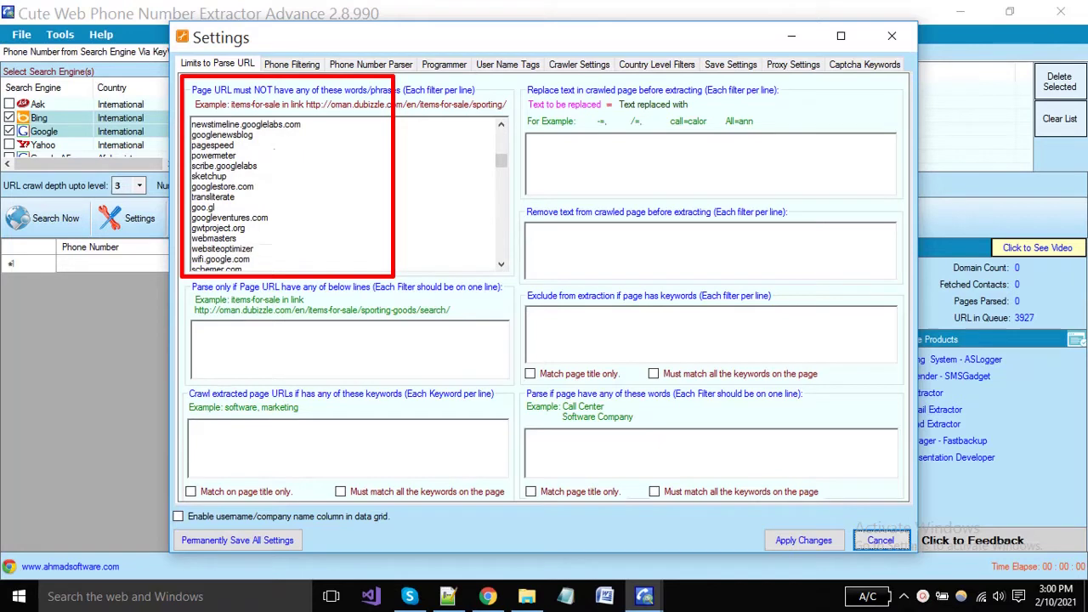
scroll(345, 195, "up", 15)
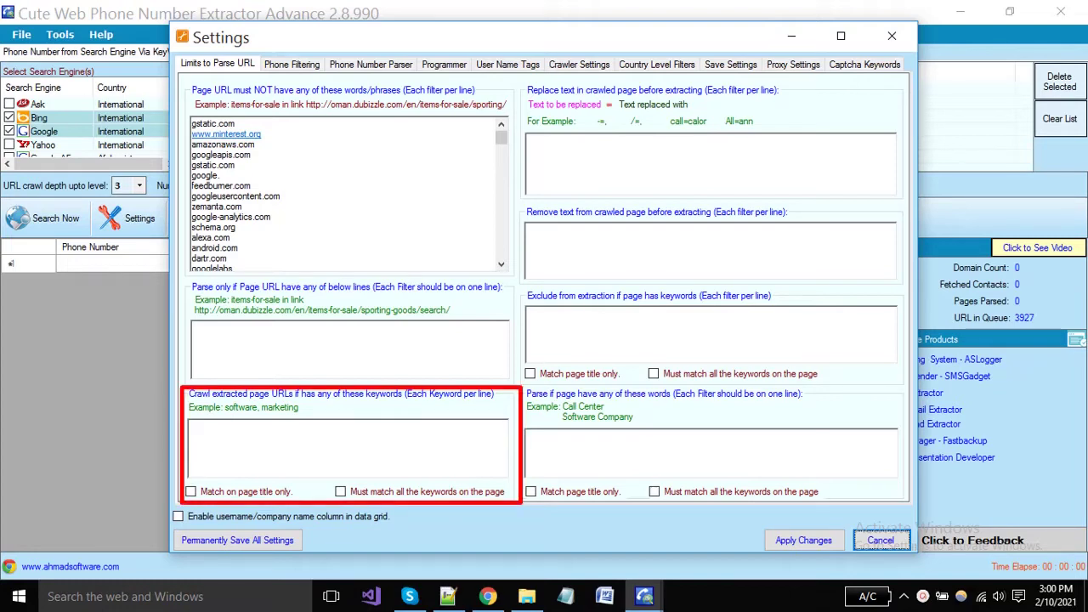
Step: Enter crawl keyword 'software companies', replace rule '-=#' and removal text '$'
left_click(255, 442)
type("software companies")
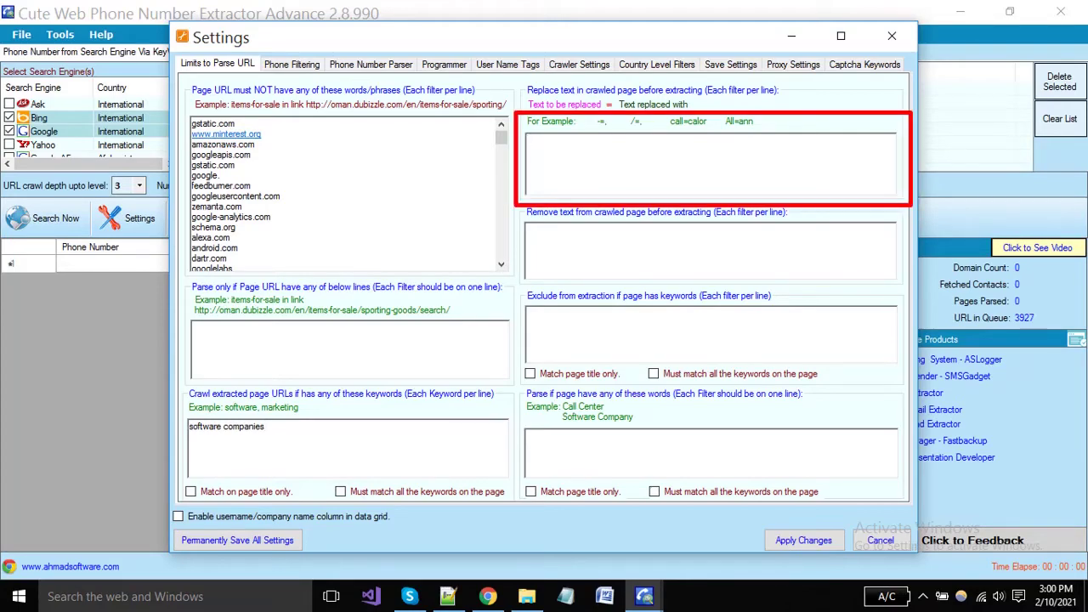
type("-=")
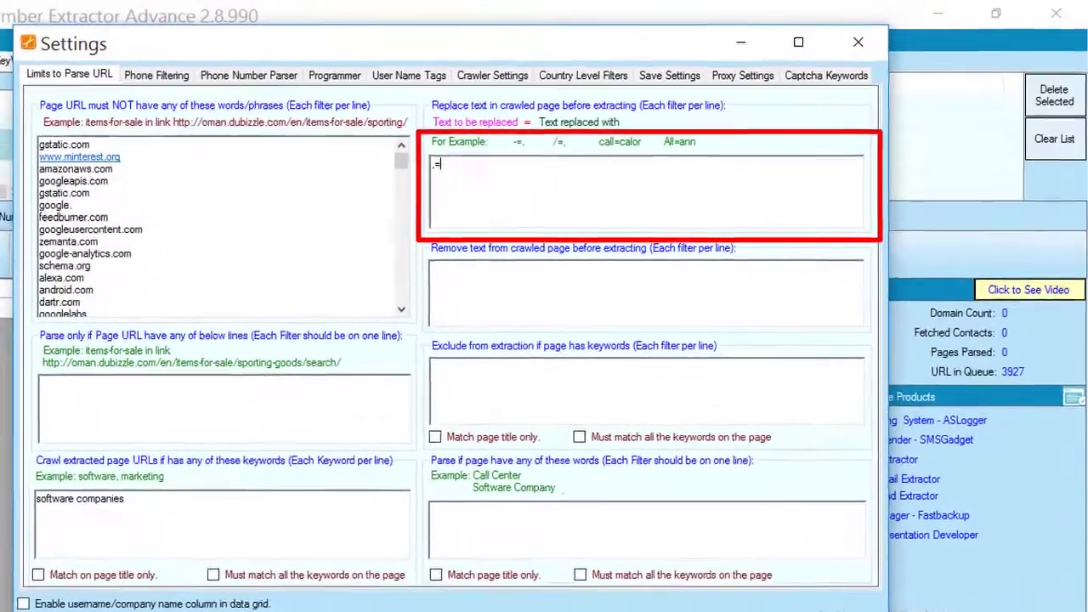
type("#")
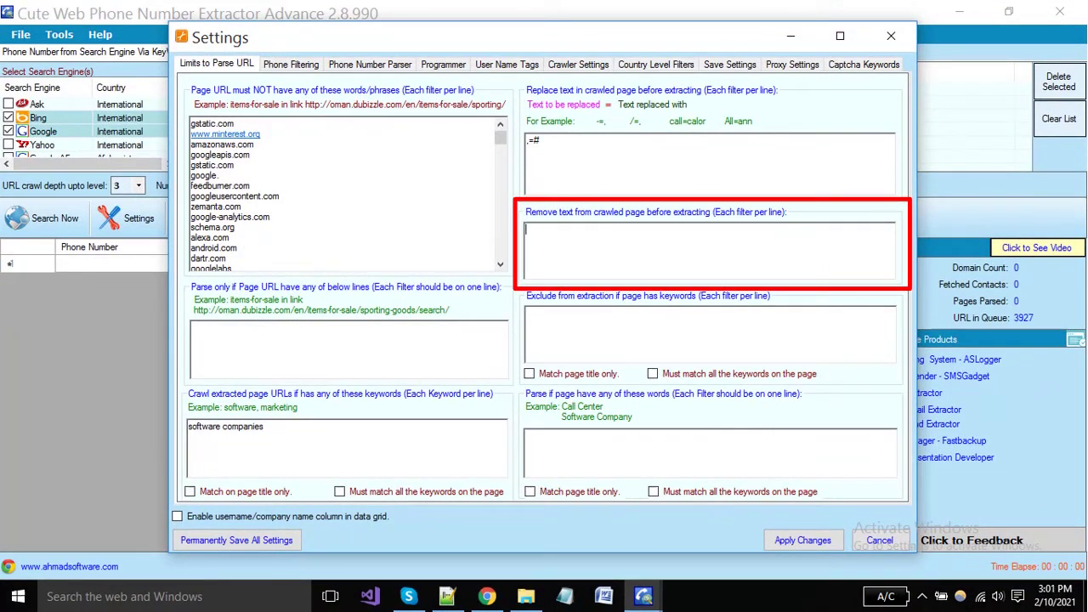
type("$")
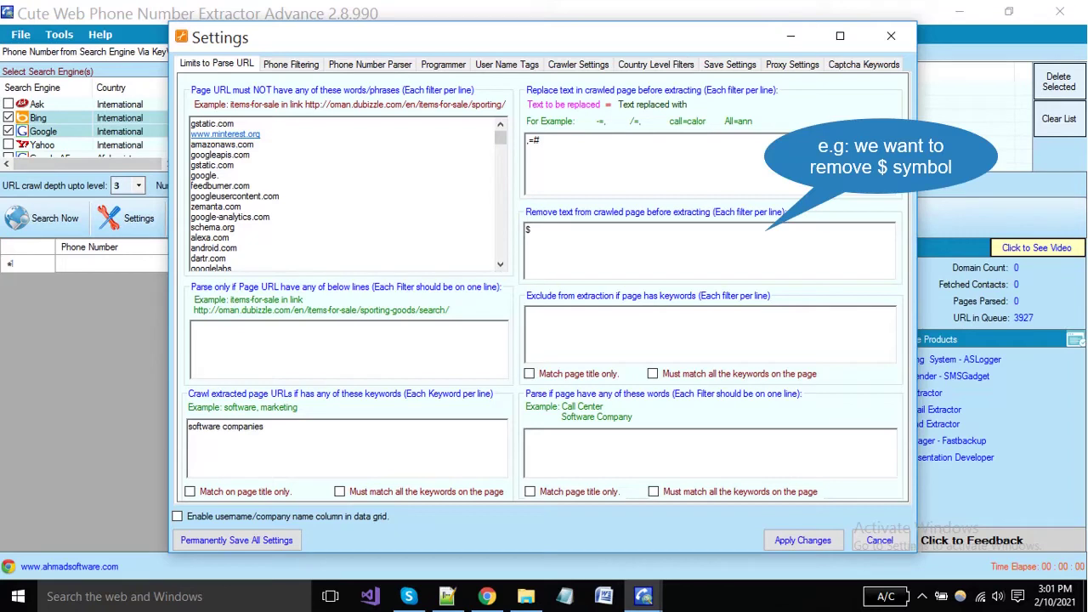
Step: Exclude pages containing 'tech support canada' and 'repairing', one per line
left_click(527, 313)
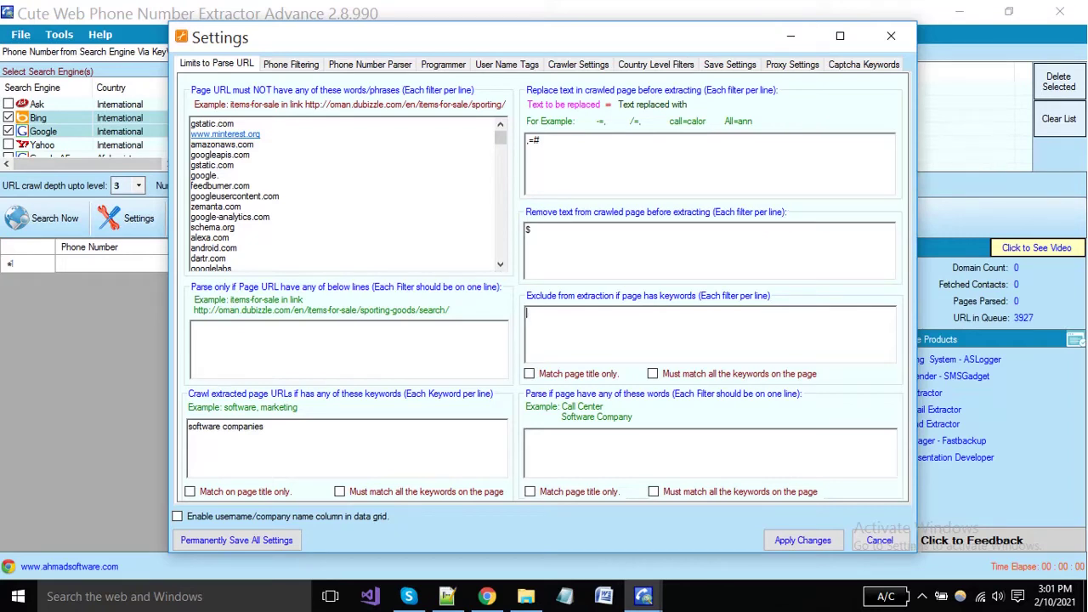
type("tech support canada")
key("Return")
type("repa")
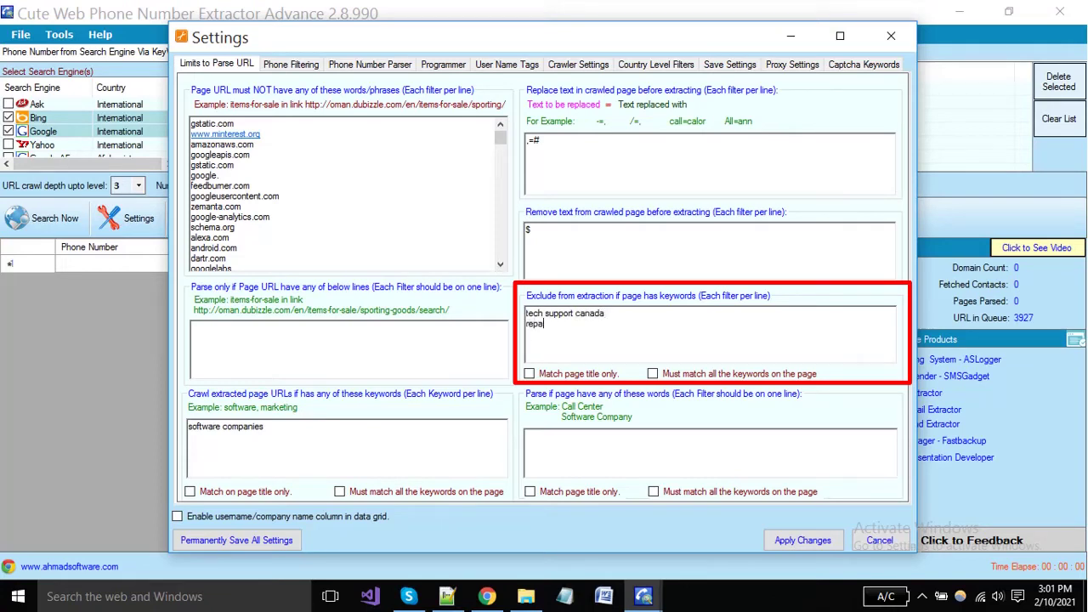
type("iring")
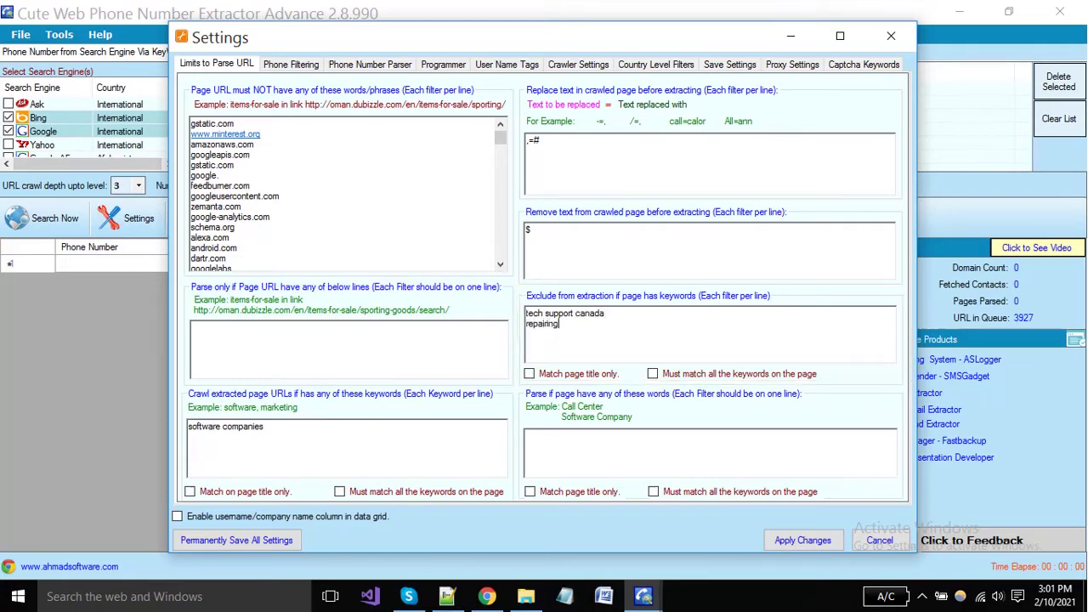
Step: Require parsed pages to contain 'software company' or 'USA'
left_click(526, 435)
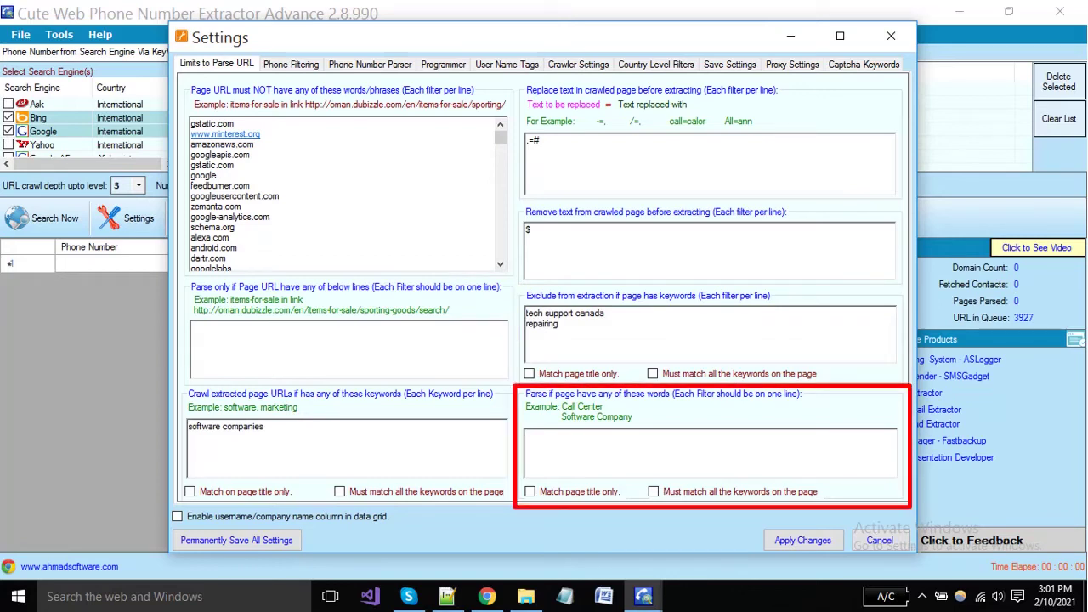
type("softwar")
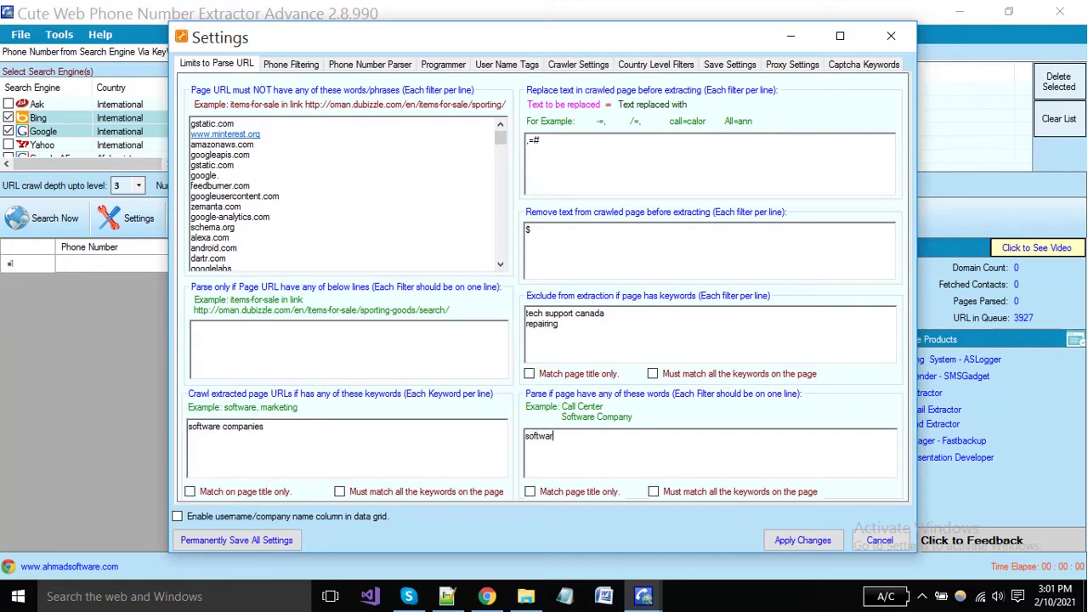
type("e company")
key("Return")
type("USA")
Step: Leave the Match page title and Must match all options unchecked
left_click(530, 492)
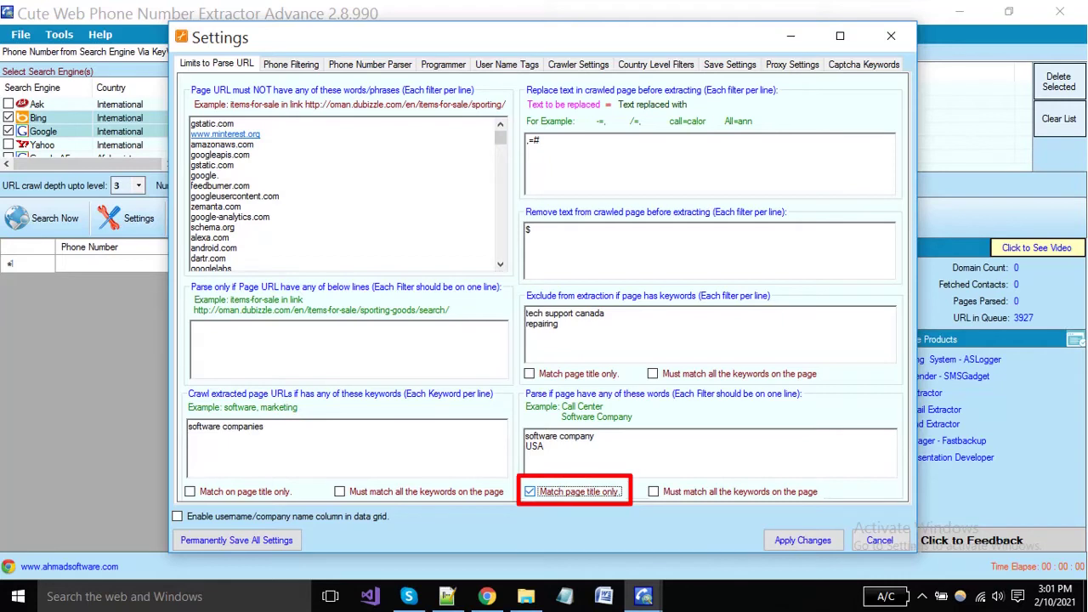
left_click(530, 491)
left_click(653, 491)
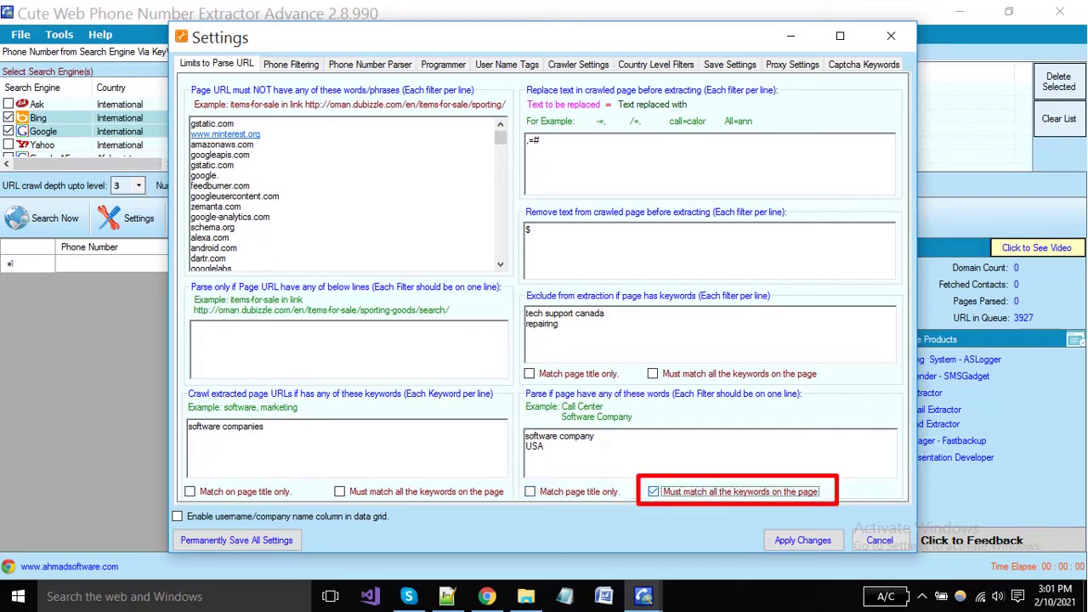
left_click(653, 491)
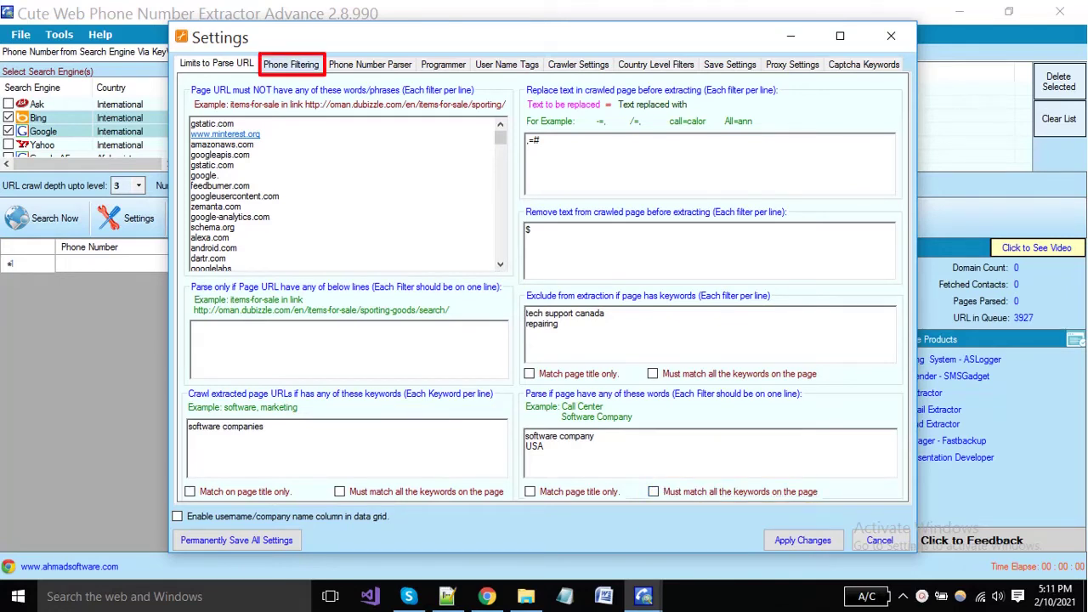
Step: On Phone Filtering, choose United States to load its area codes
left_click(291, 64)
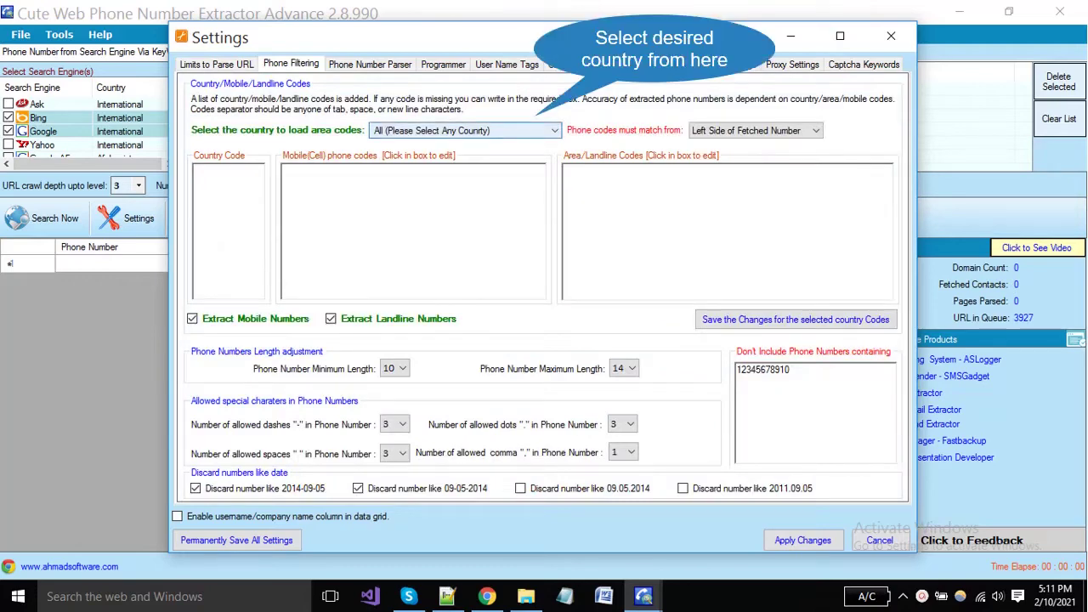
key("alt+Down")
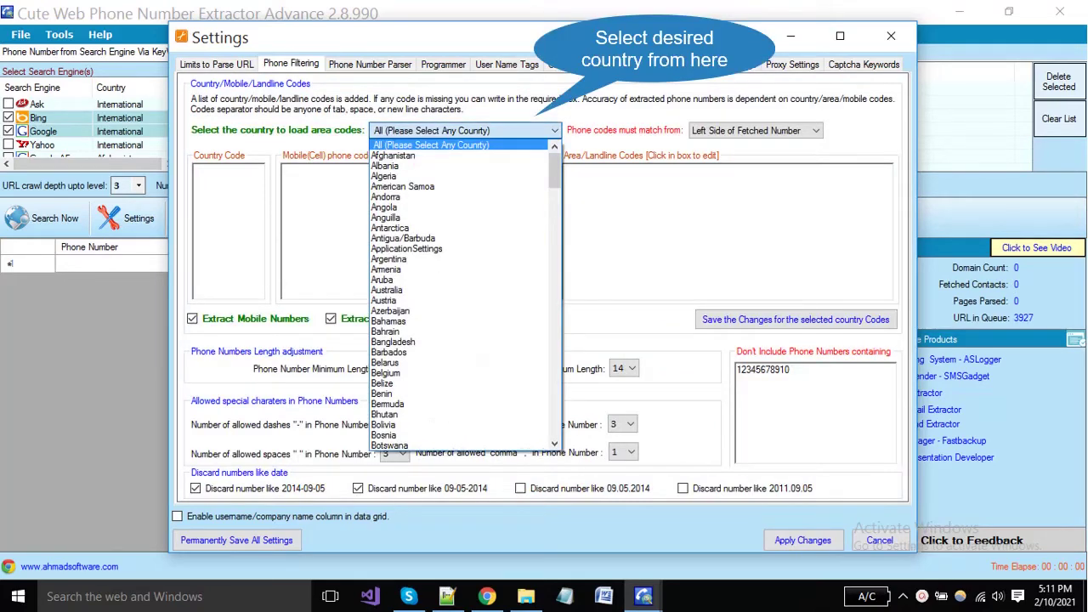
key("u")
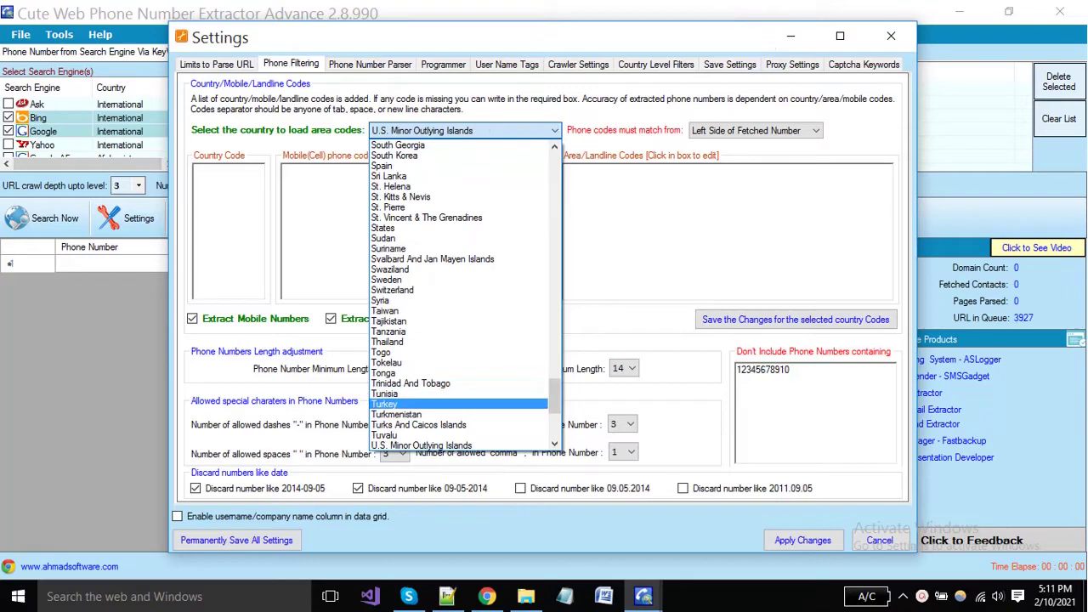
scroll(459, 414, "down", 2)
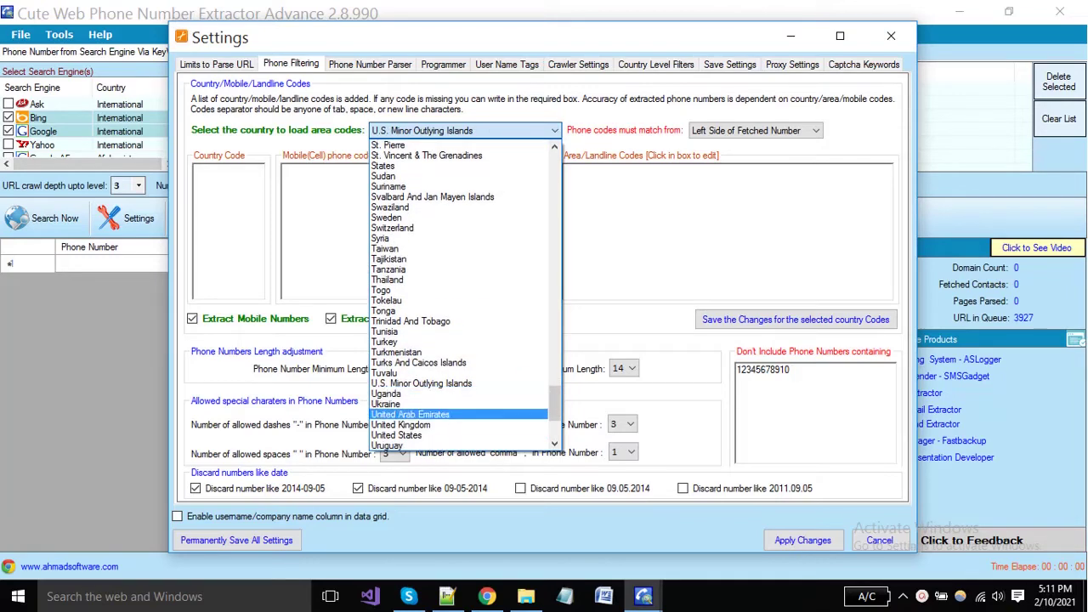
key("Down")
key("Down")
key("Return")
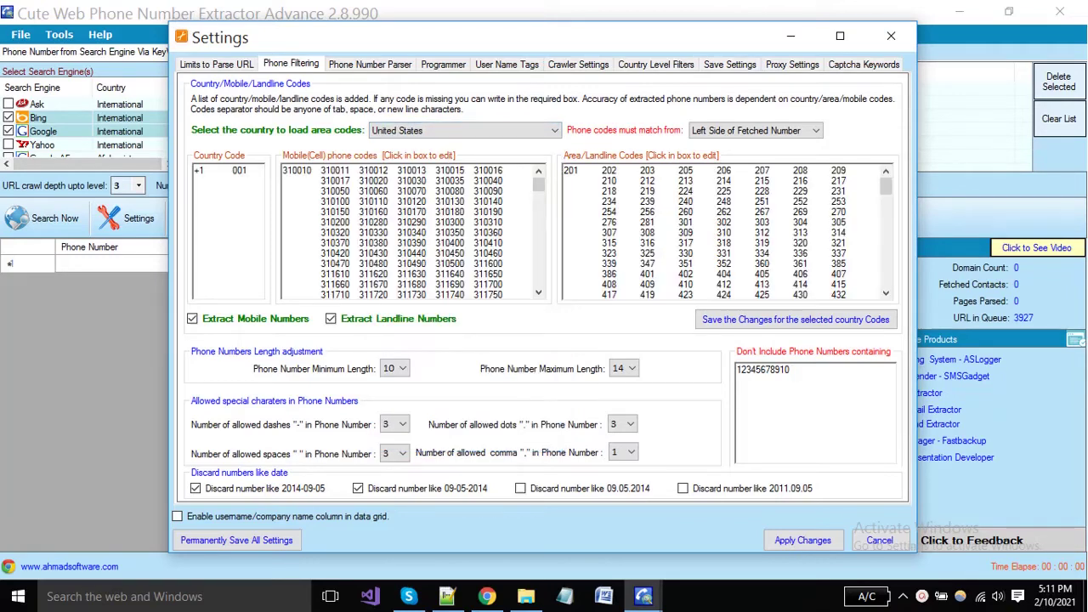
Step: Review the +1 and 001 country codes and the landline area codes back to 201
double_click(198, 170)
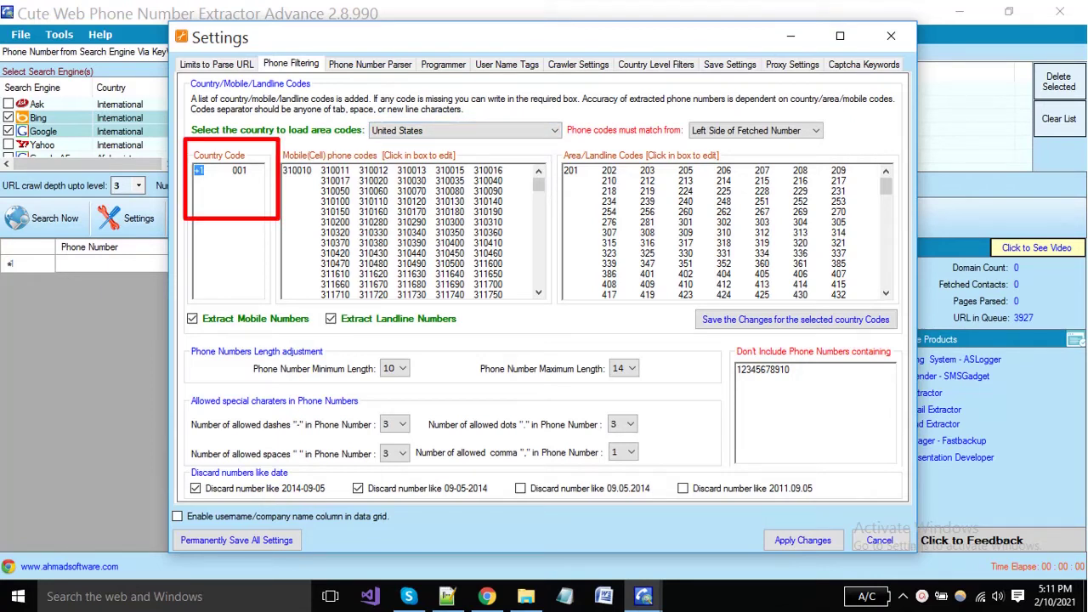
double_click(239, 170)
left_click(204, 170)
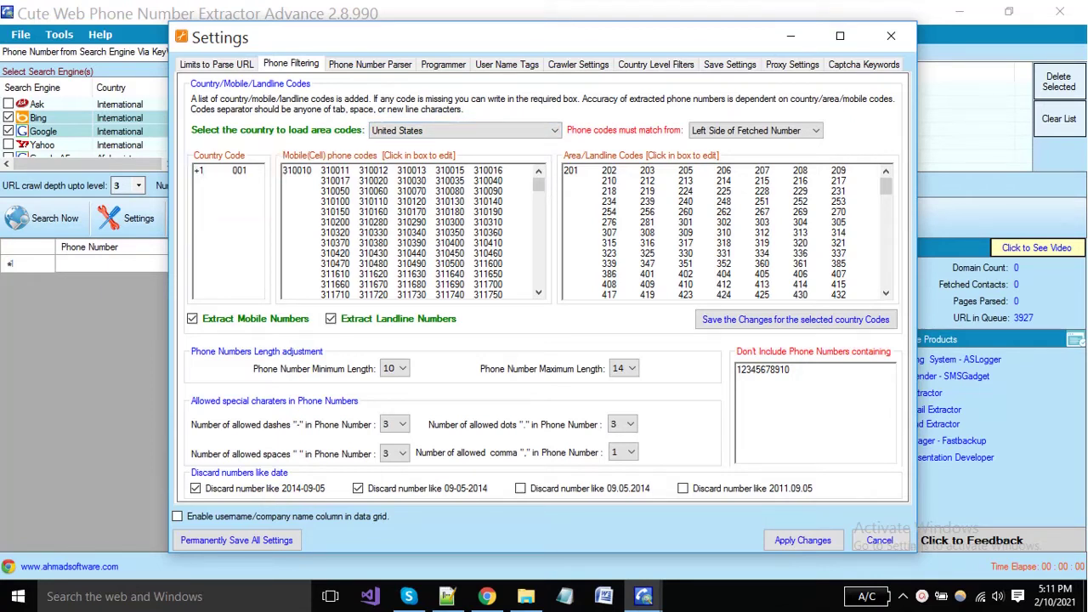
scroll(412, 229, "down", 5)
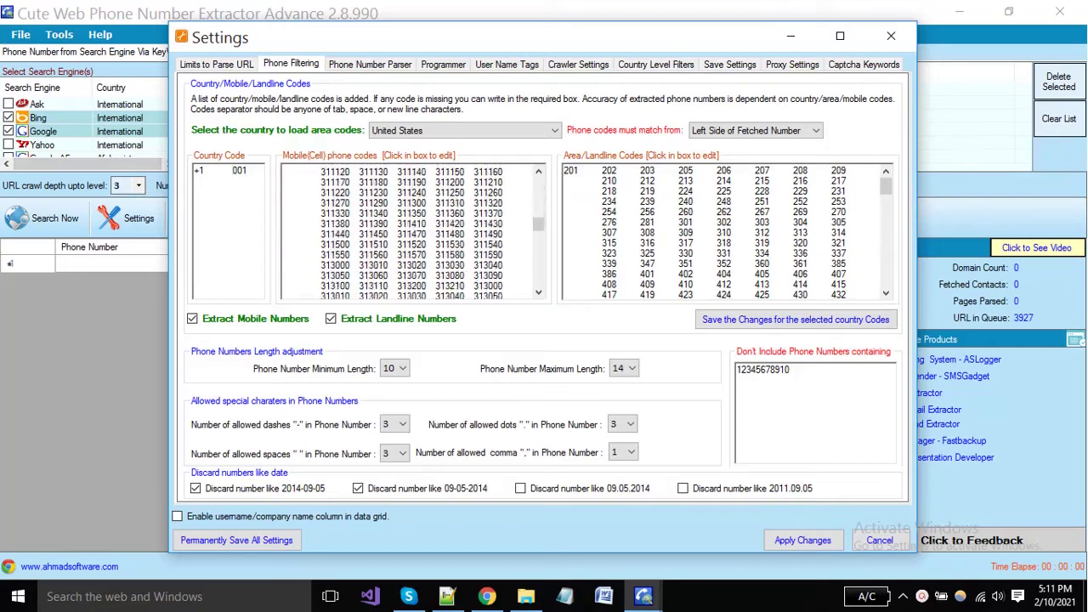
scroll(413, 230, "down", 5)
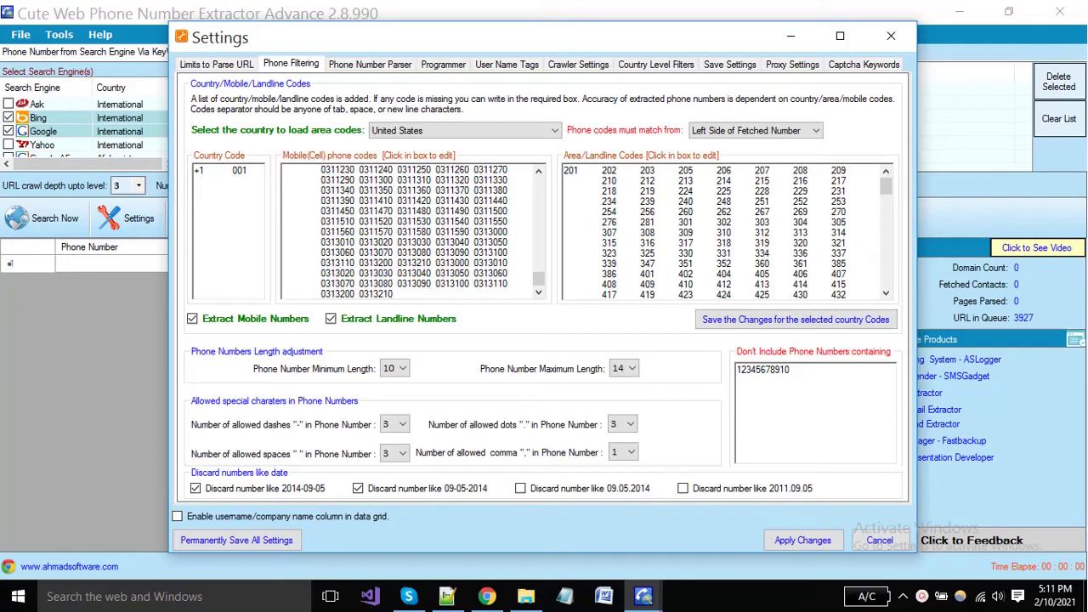
key("shift+Up")
key("shift+Up")
key("shift+Left")
key("shift+Left")
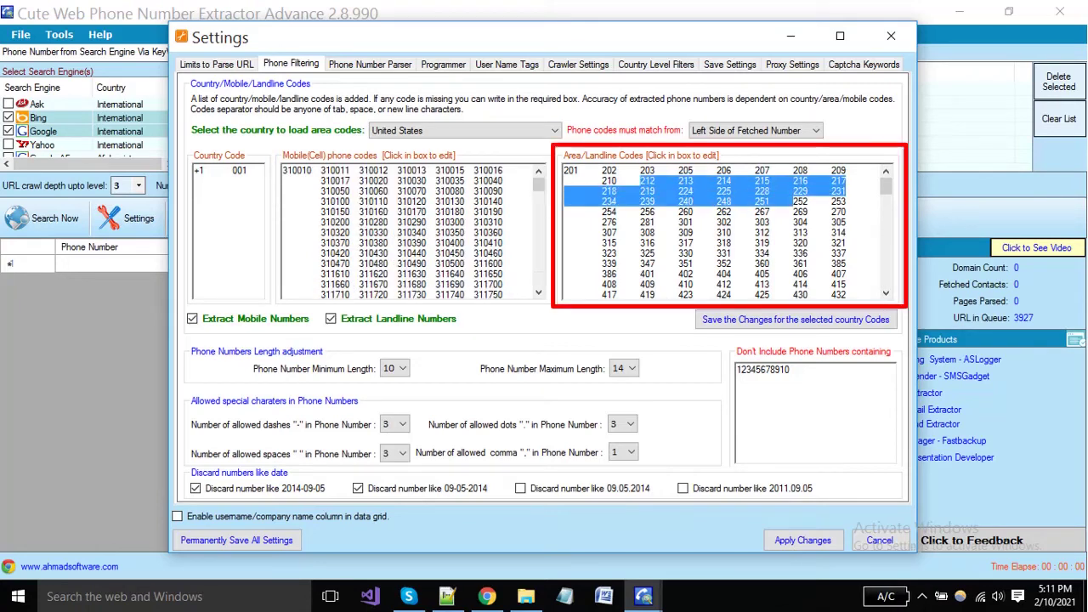
key("shift+Up")
key("shift+Home")
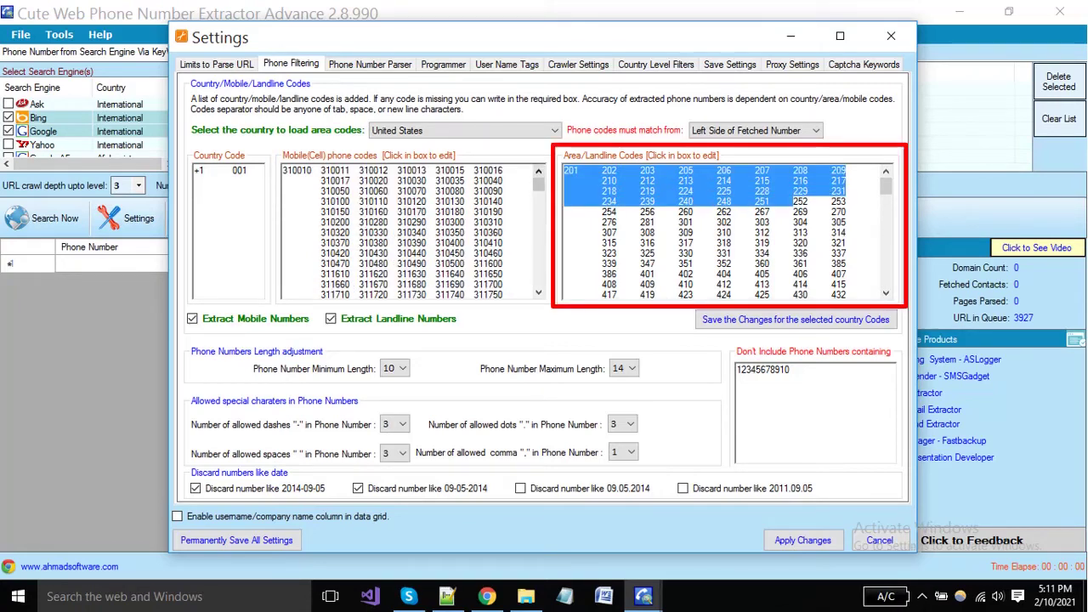
Step: Review area codes 210 through 313 and keep phone codes matching from the left
left_click(810, 232)
key("shift+Up")
key("shift+Up")
key("shift+Up")
key("shift+Up")
key("shift+Up")
key("shift+Home")
left_click(689, 211)
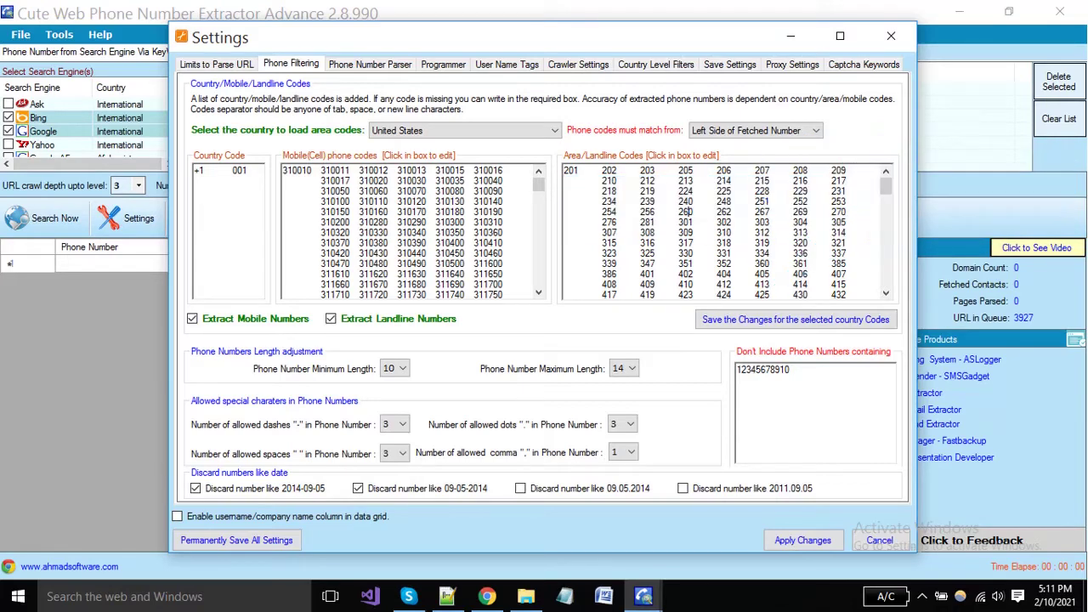
left_click(755, 130)
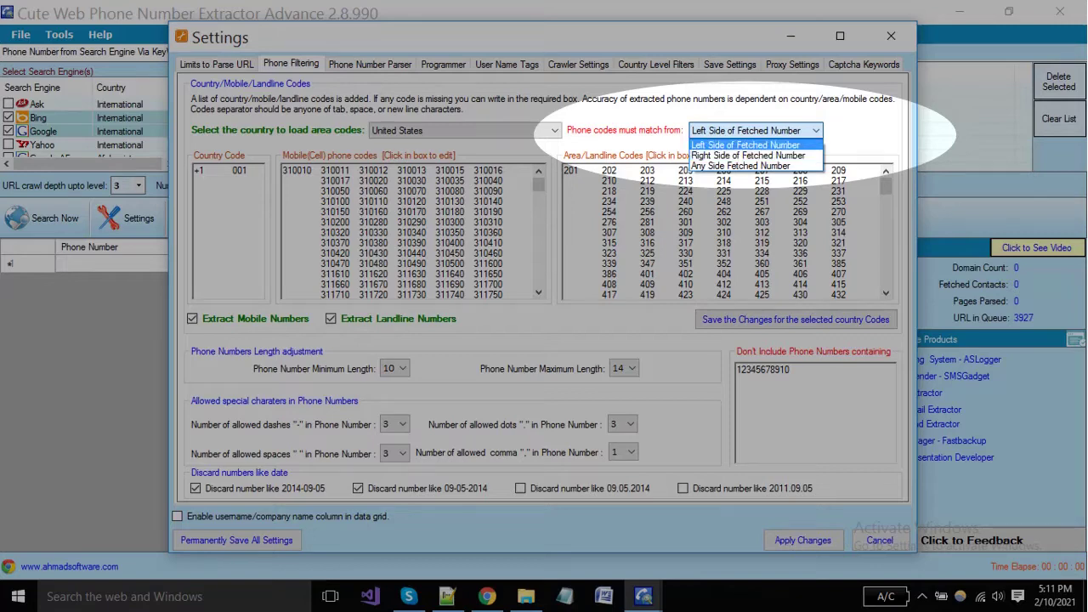
key("Return")
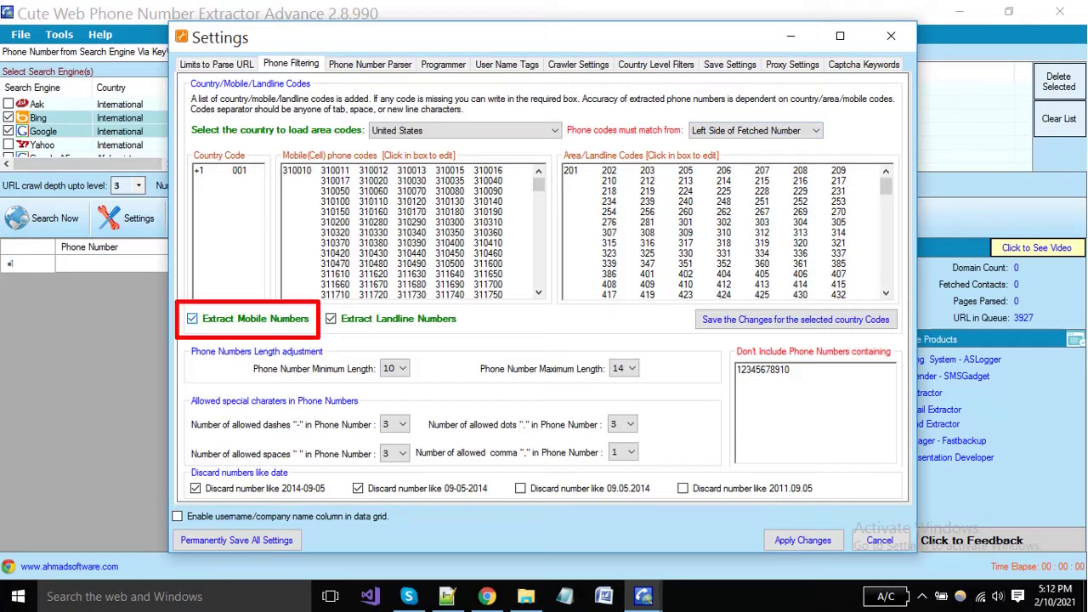
Step: Keep mobile number extraction on and turn off landline number extraction
left_click(192, 318)
key("space")
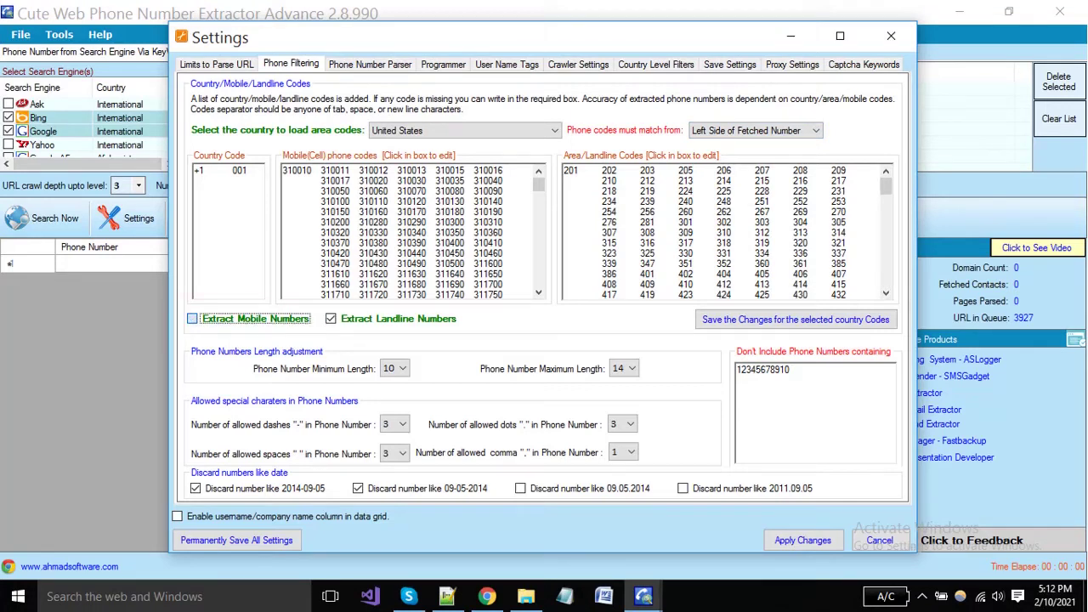
left_click(330, 318)
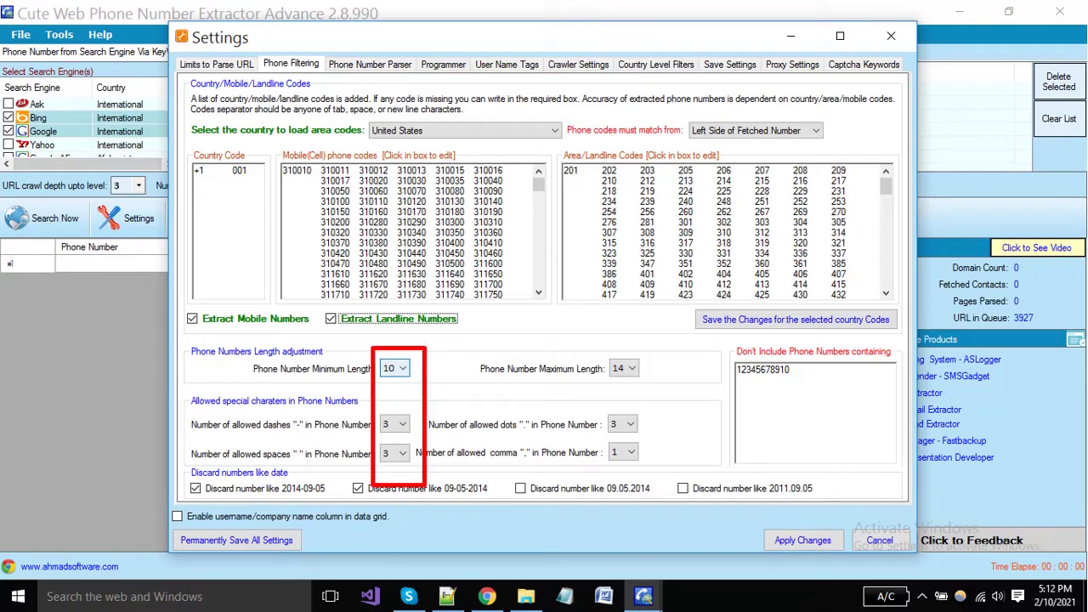
Step: Keep minimum length 10, maximum length 14 and up to 3 dashes
left_click(400, 368)
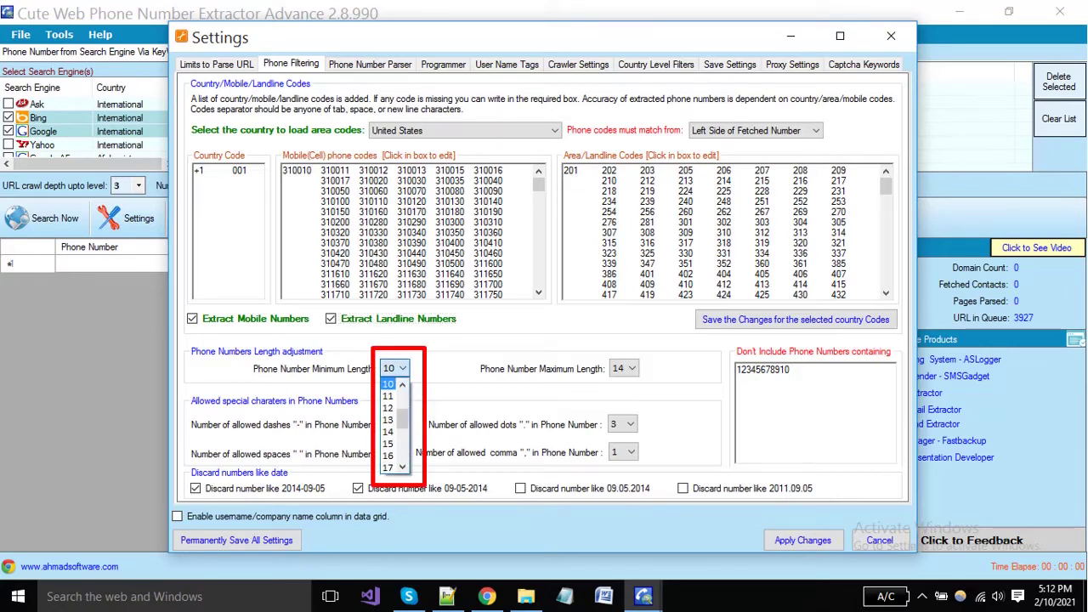
left_click(623, 368)
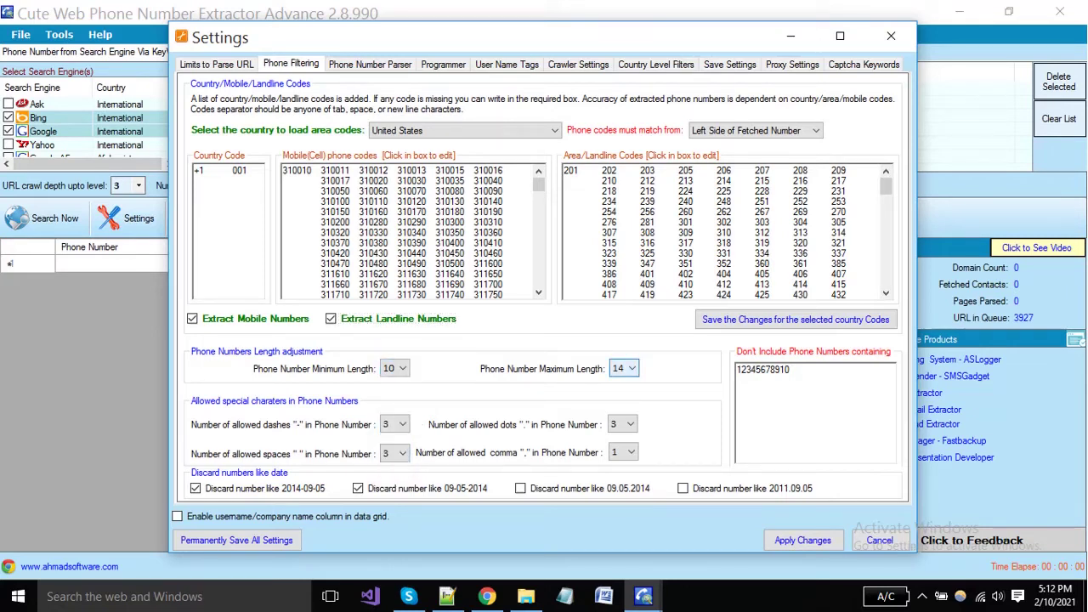
key("alt+Down")
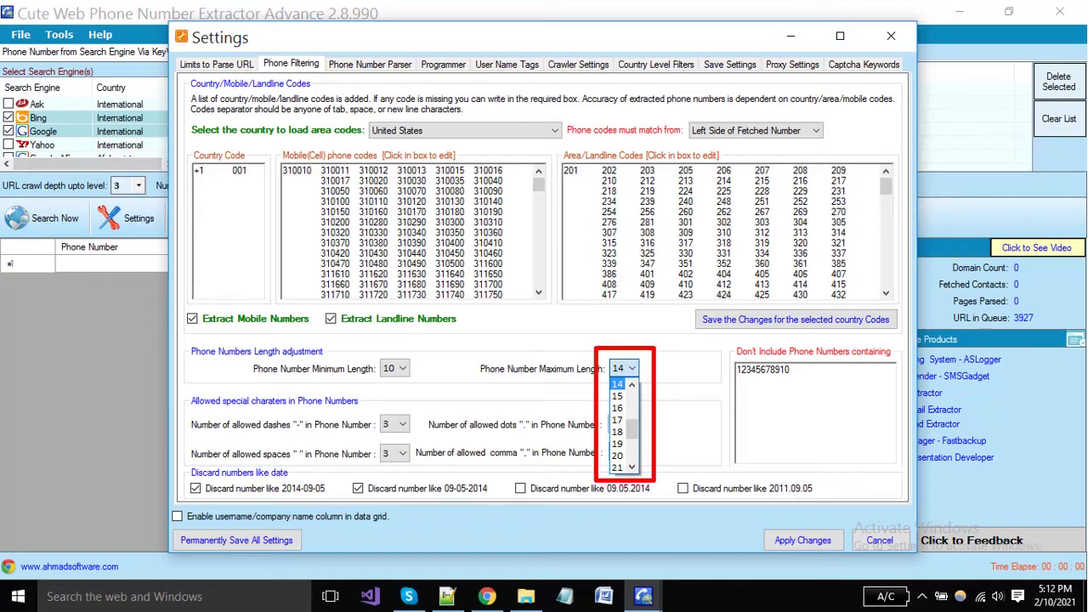
key("Escape")
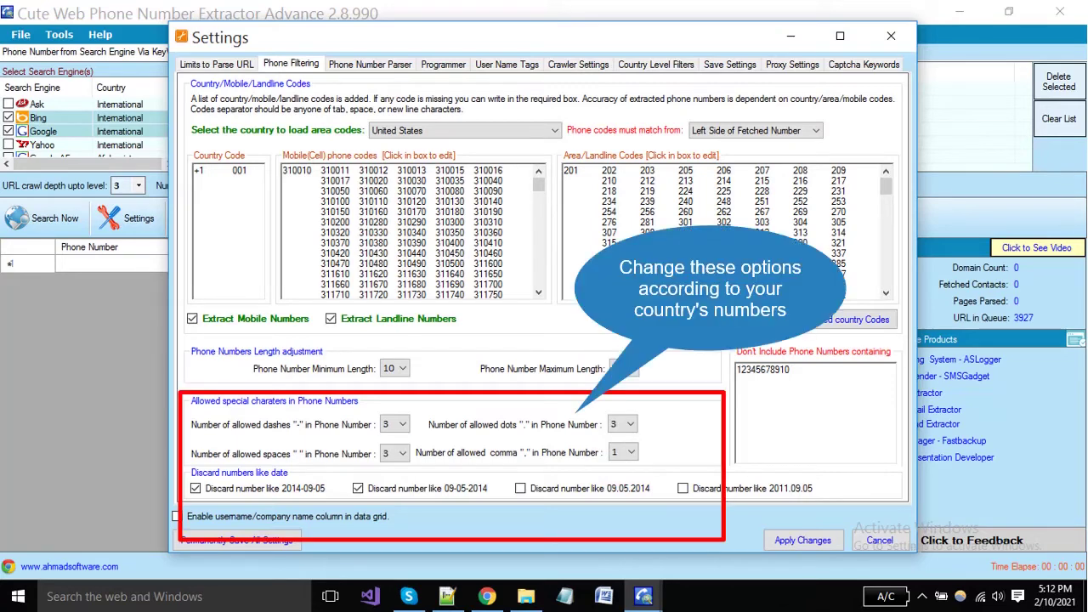
key("alt+Down")
key("Escape")
key("Tab")
key("alt+Down")
key("Escape")
key("alt+Down")
key("Escape")
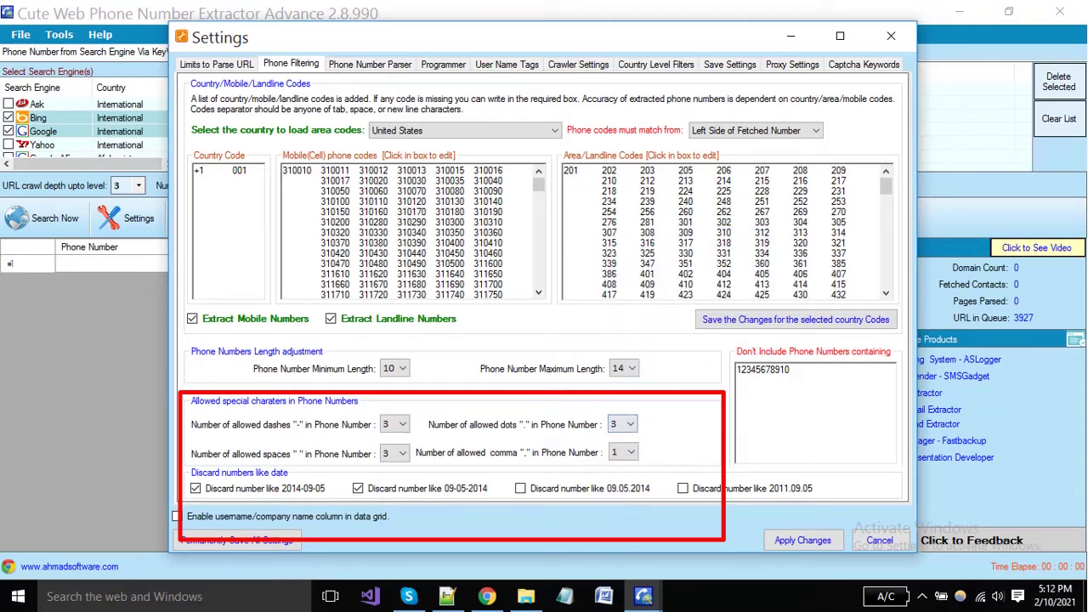
key("Tab")
key("alt+Down")
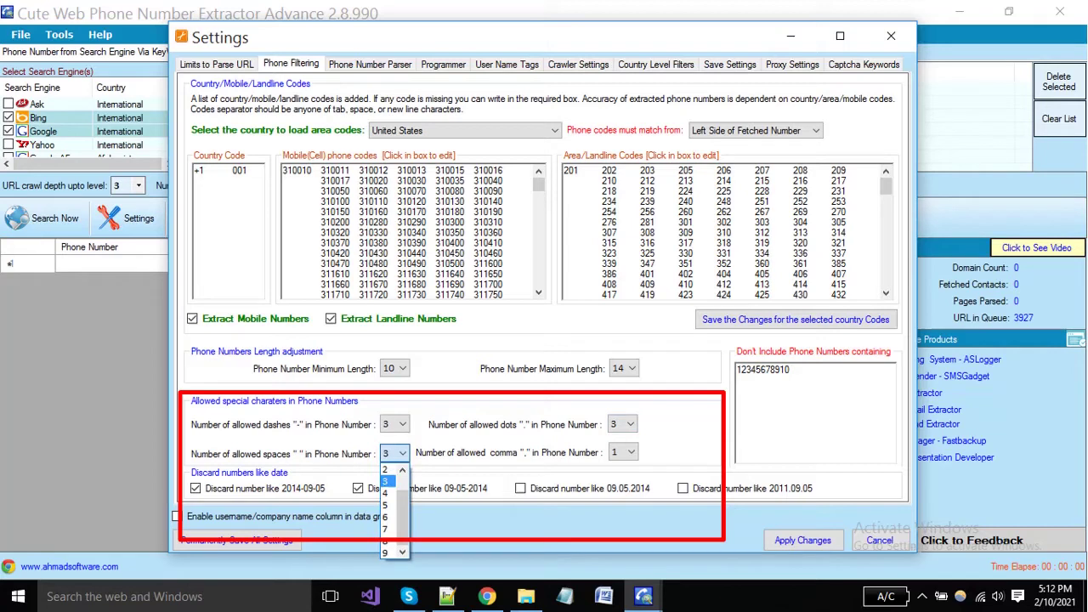
key("Escape")
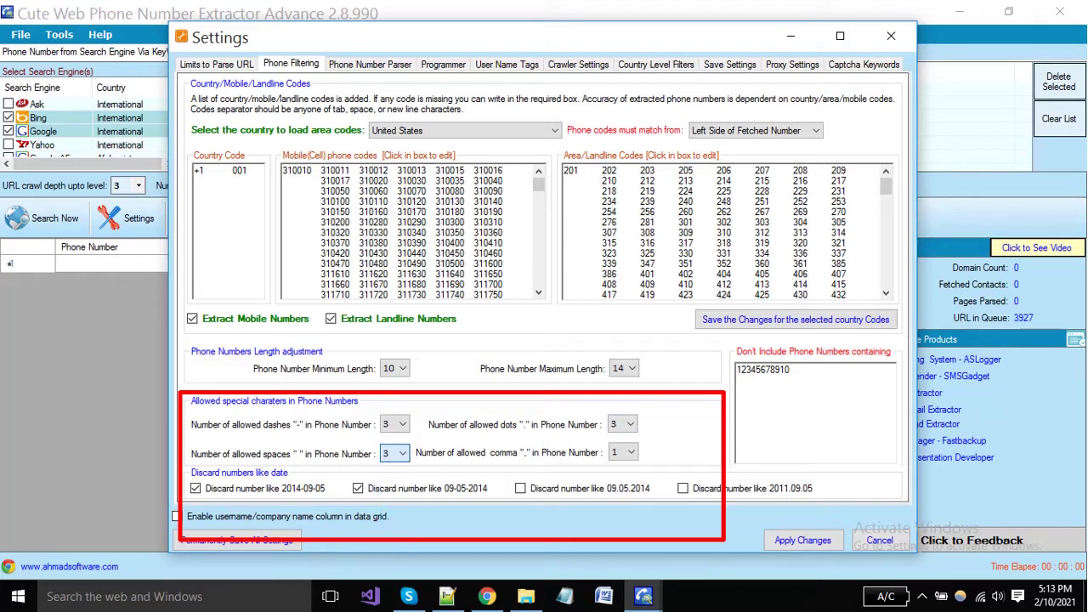
key("Tab")
key("alt+Down")
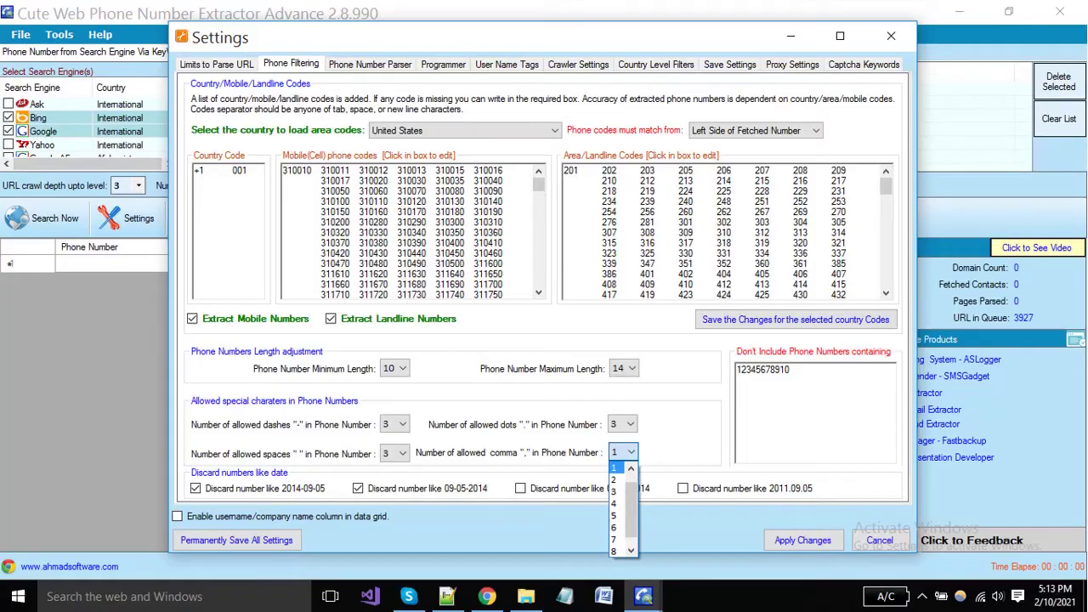
key("Escape")
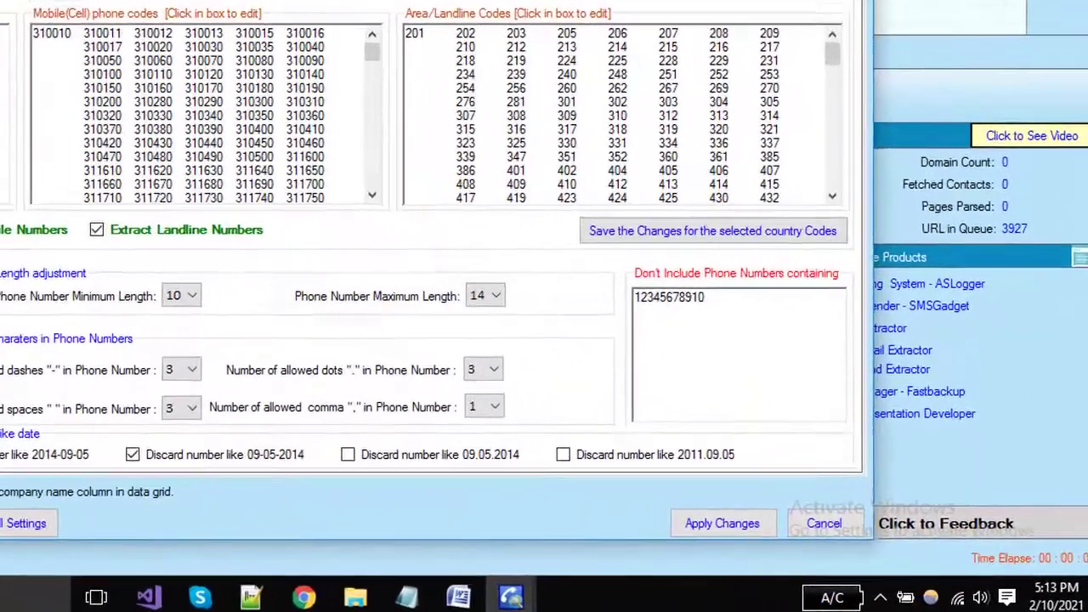
key("Tab")
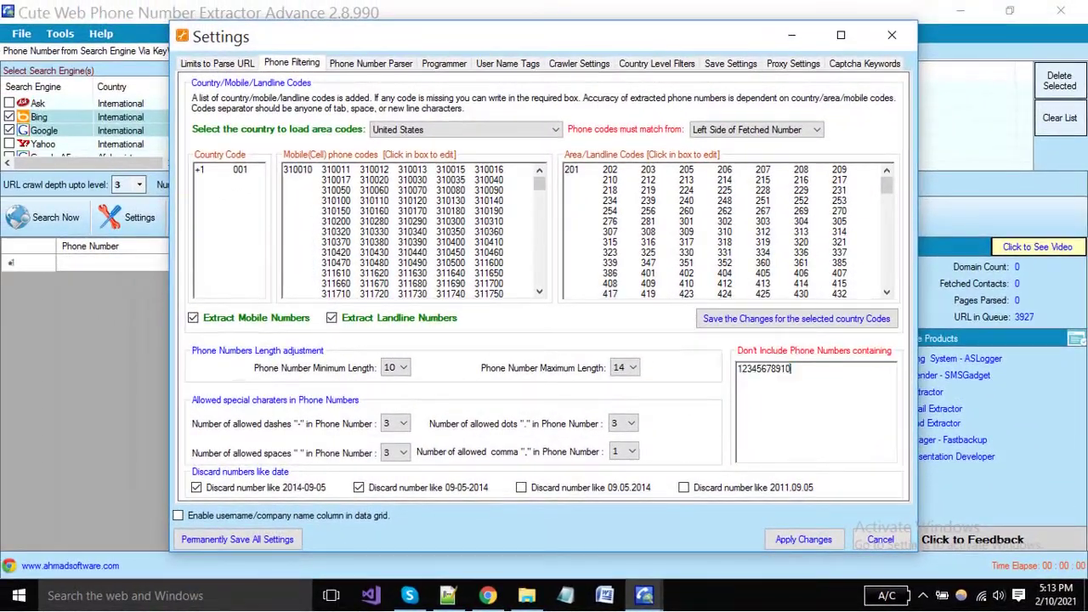
key("End")
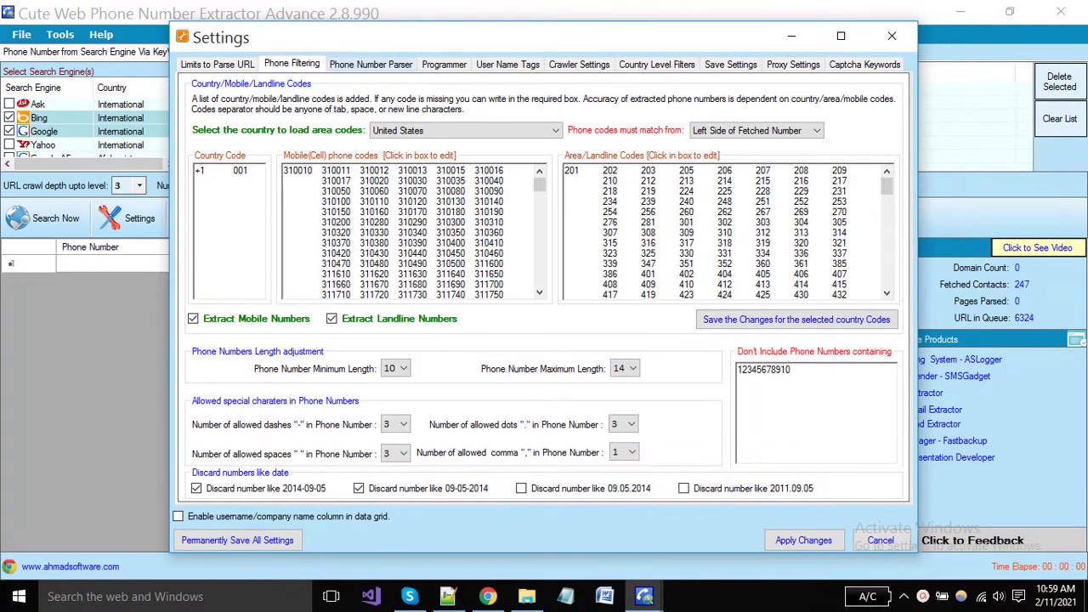
Step: On Phone Number Parser, enable Remove CSS and disable Remove Javascript, leaving Remove HTML off
key("ctrl+Tab")
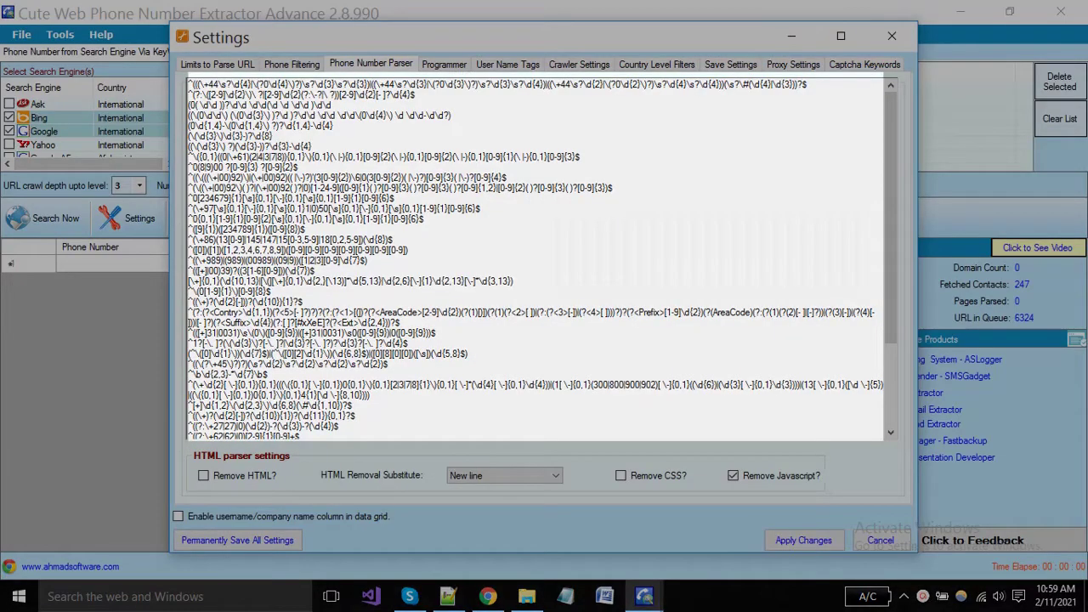
scroll(542, 259, "down", 3)
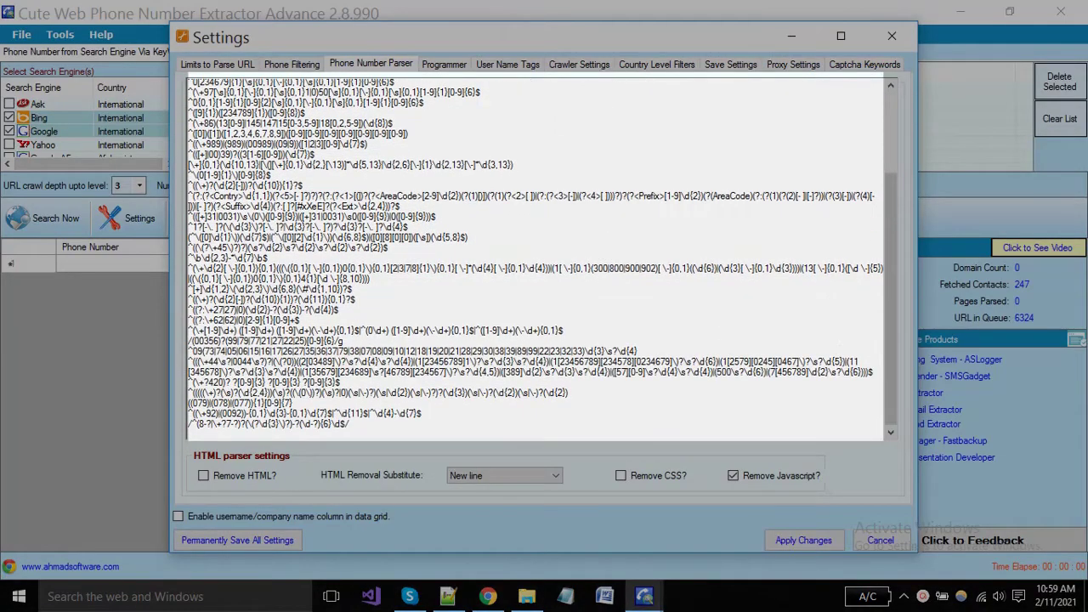
scroll(530, 259, "up", 3)
left_click_drag(188, 84, 471, 378)
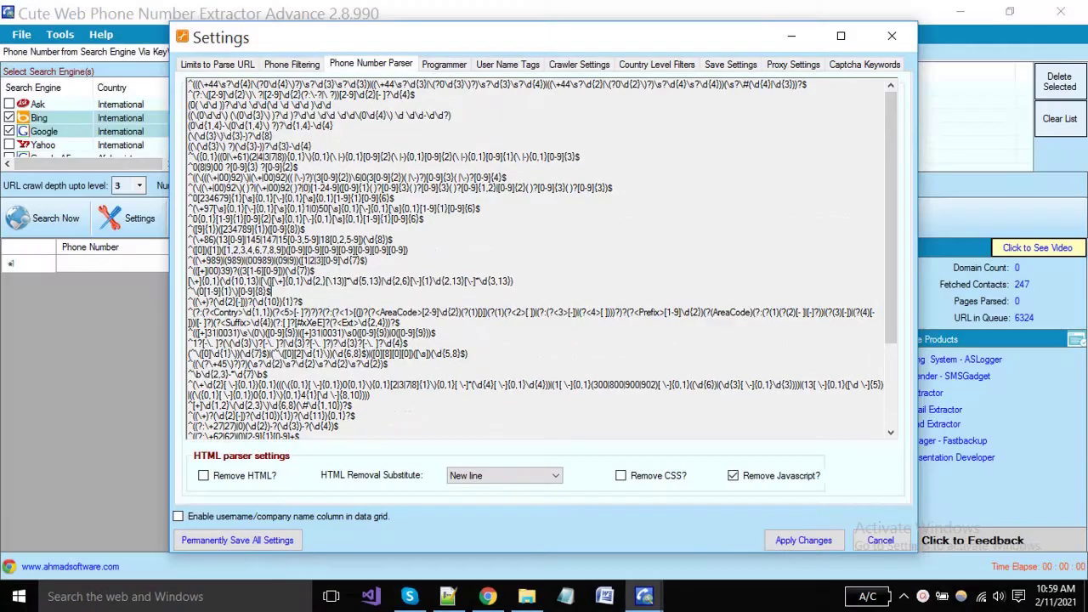
scroll(536, 259, "down", 3)
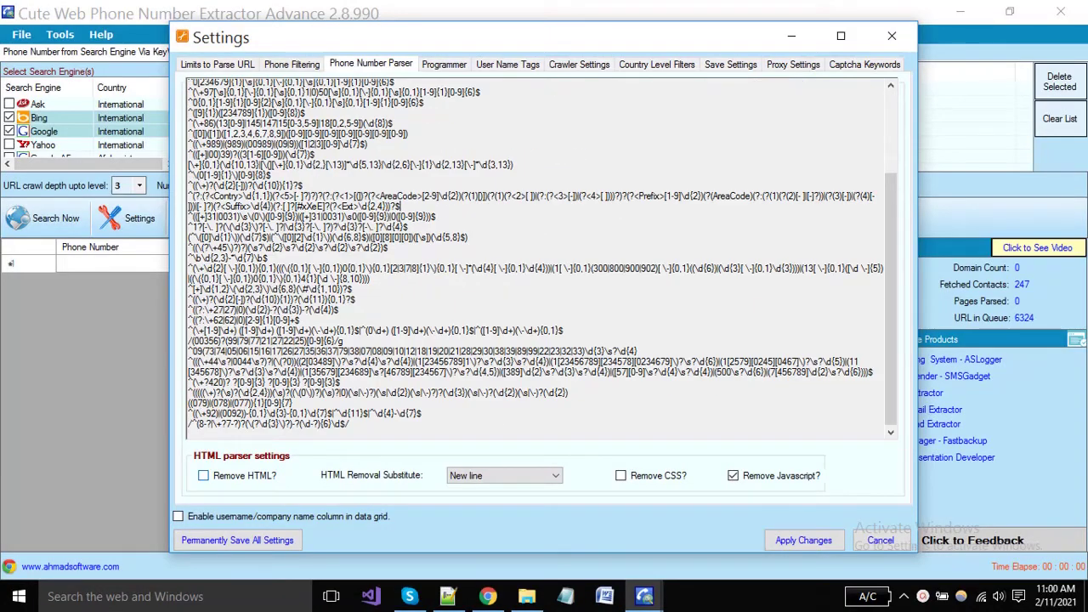
left_click(203, 476)
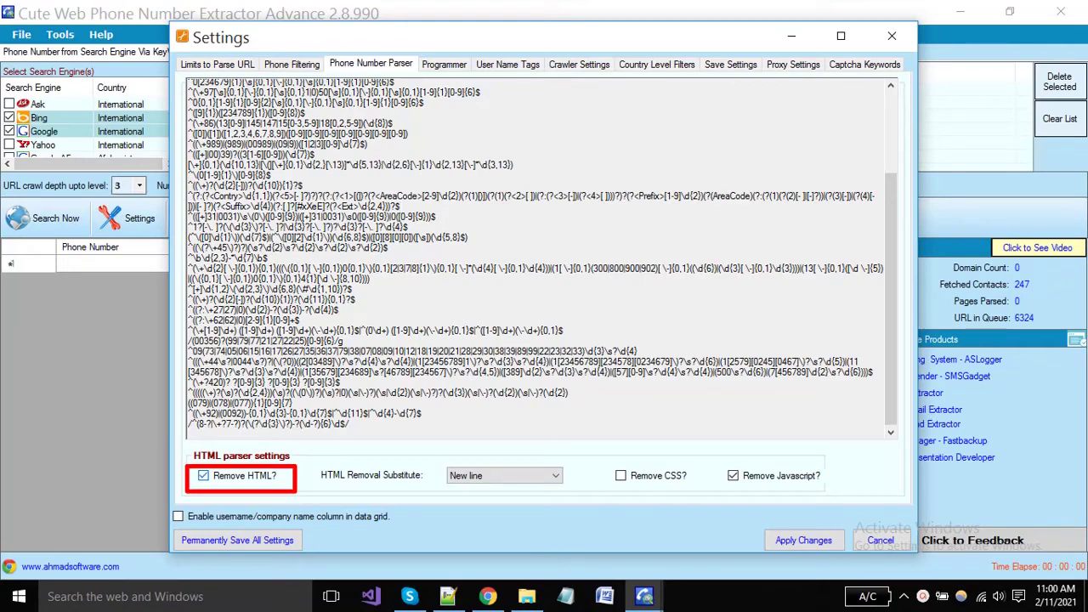
left_click(203, 476)
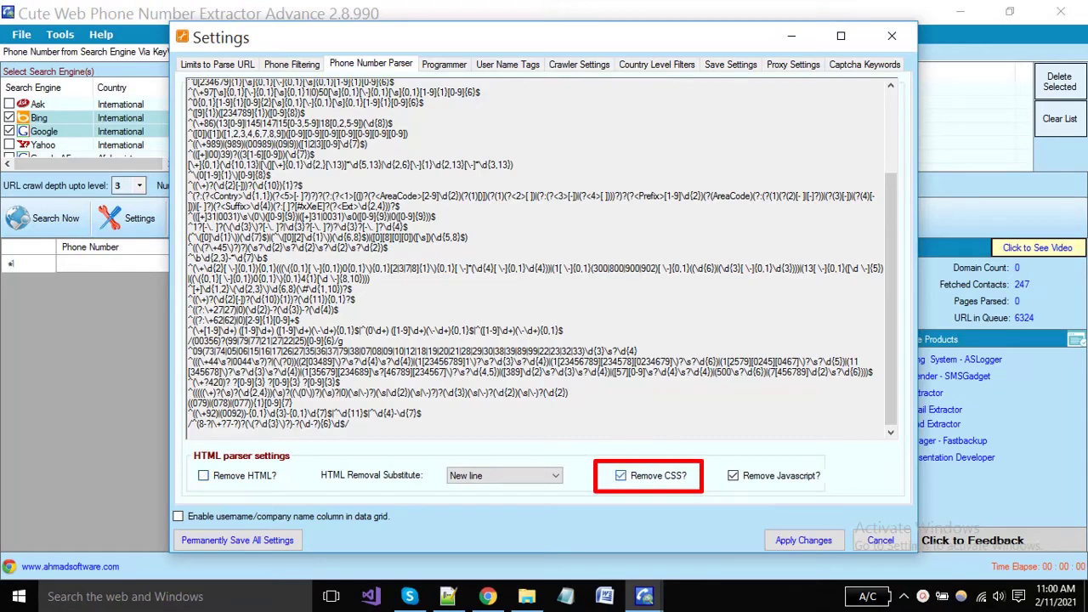
left_click(620, 476)
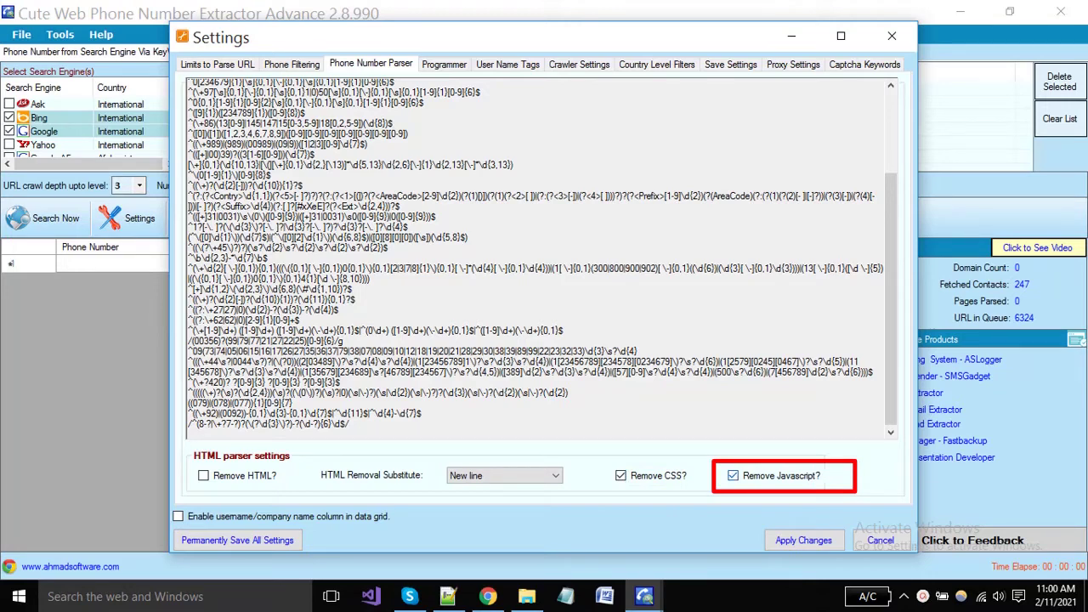
key("space")
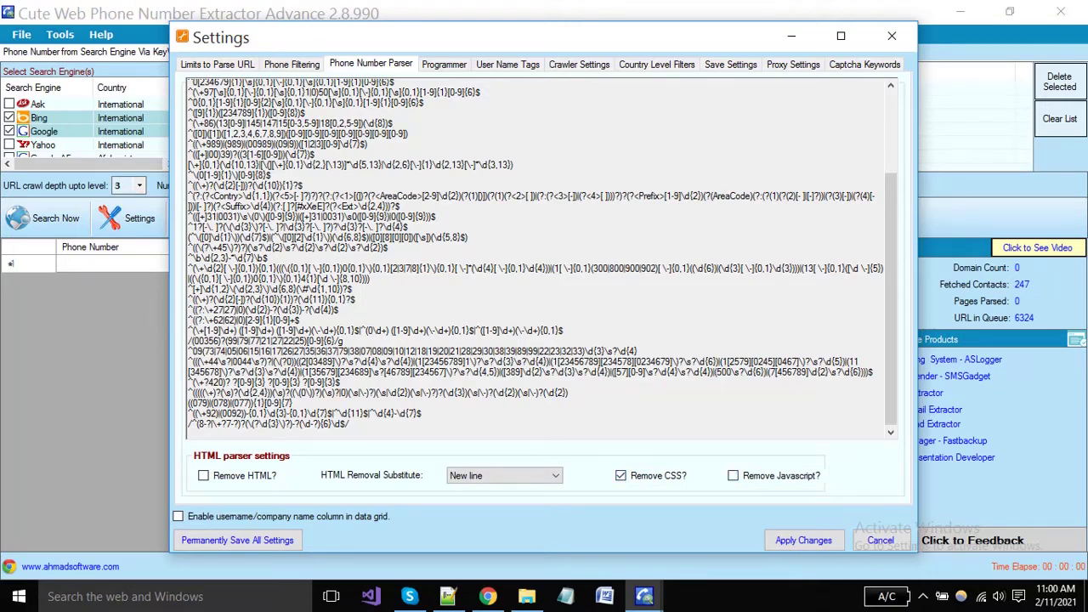
Step: Review the custom regex lines on the Programmer tab
key("ctrl+Tab")
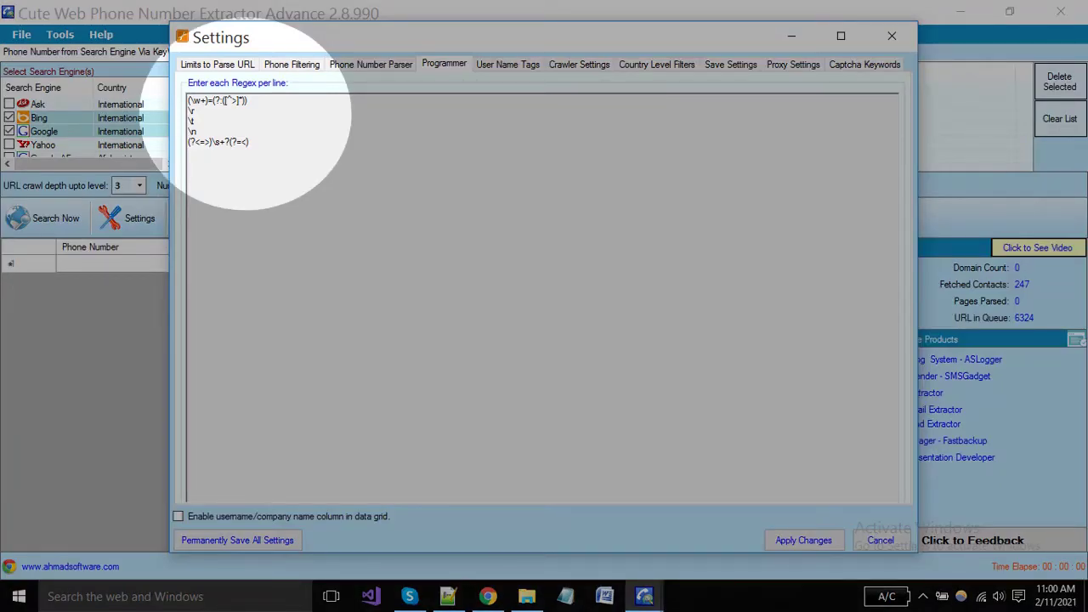
key("ctrl+a")
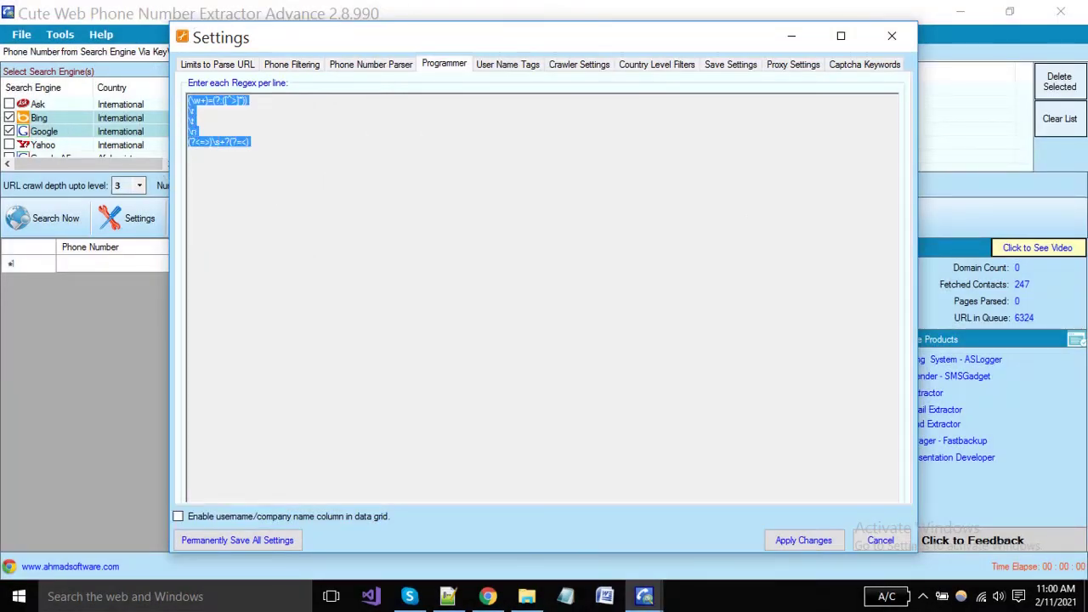
left_click(189, 152)
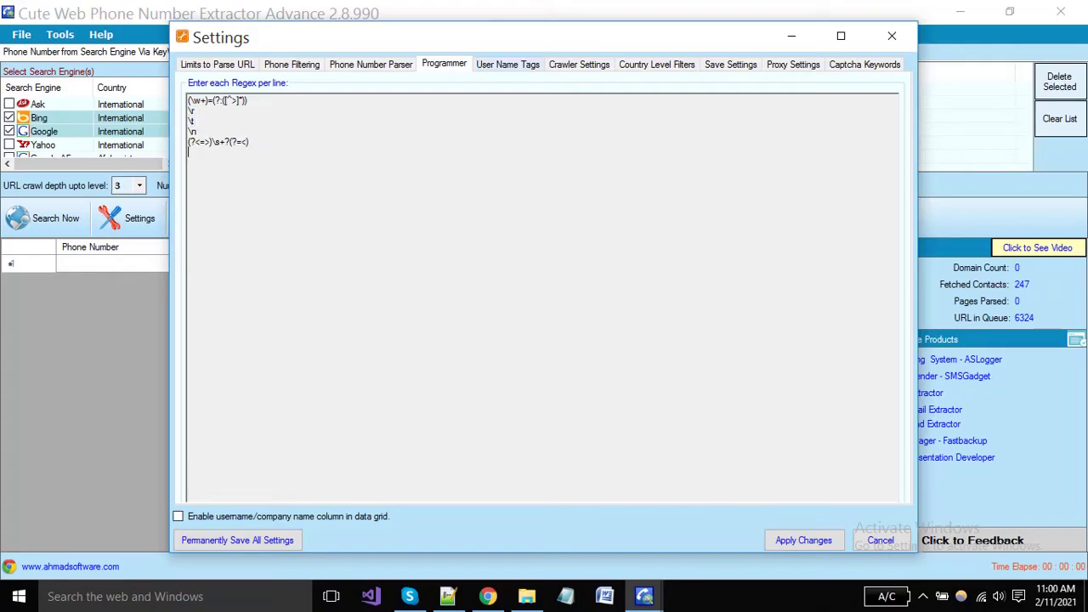
key("ctrl+Tab")
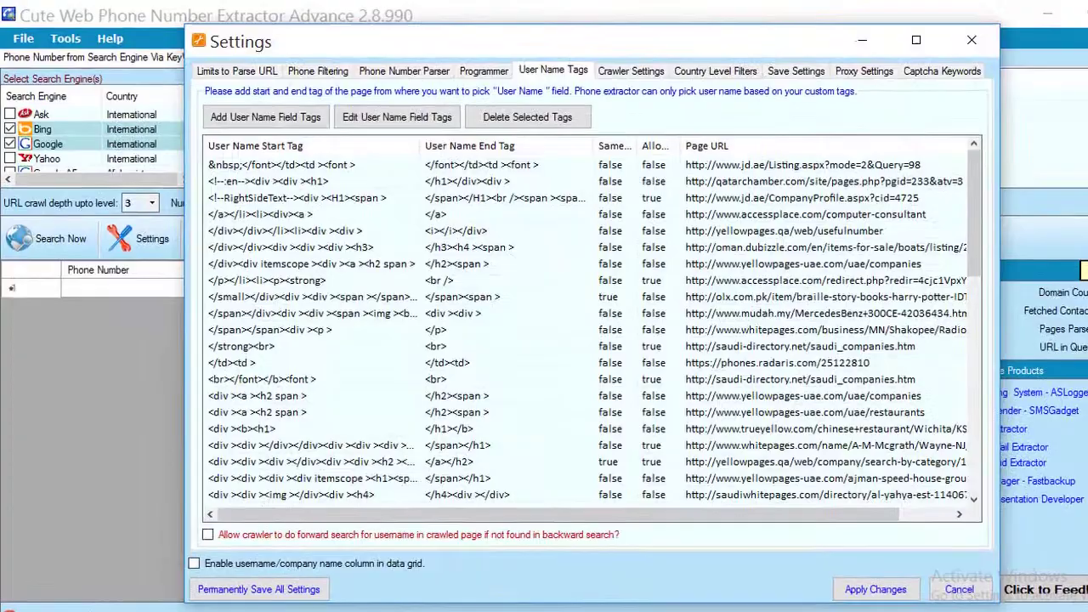
Step: Look over the User Name Tags rows for whitepages, jd.ae, olx.com.pk and accessplace.com
scroll(592, 332, "down", 5)
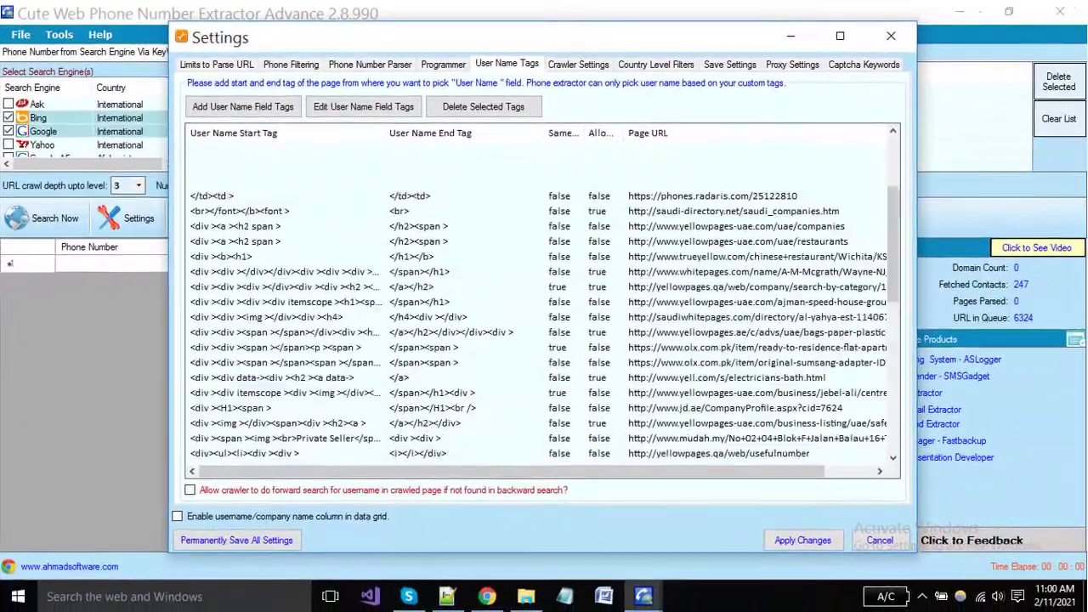
scroll(544, 297, "up", 4)
scroll(544, 297, "down", 1)
scroll(544, 297, "up", 1)
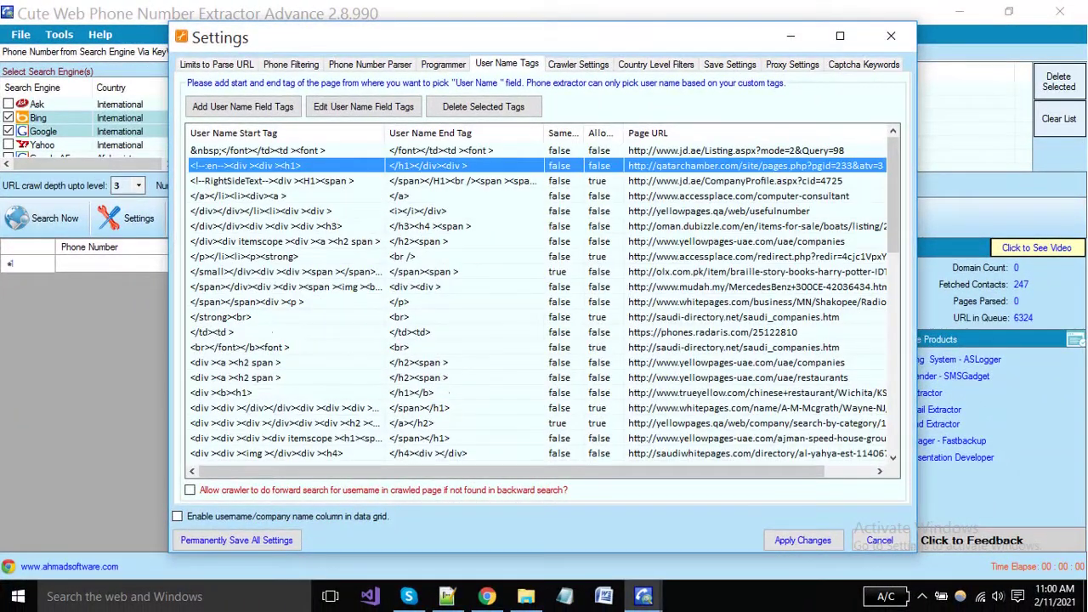
left_click(255, 302)
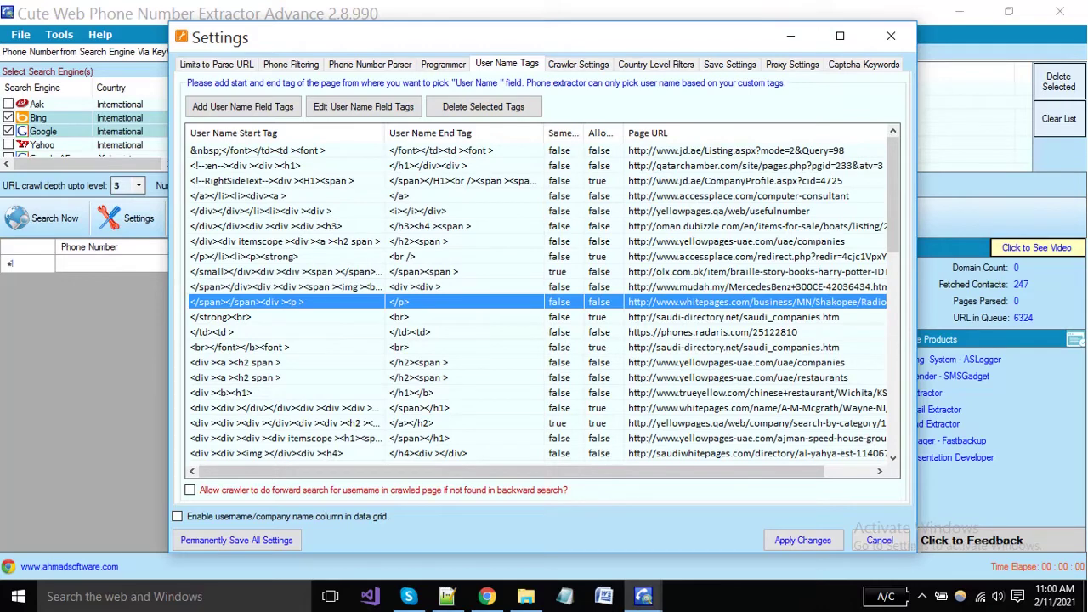
left_click(272, 180)
left_click(280, 271)
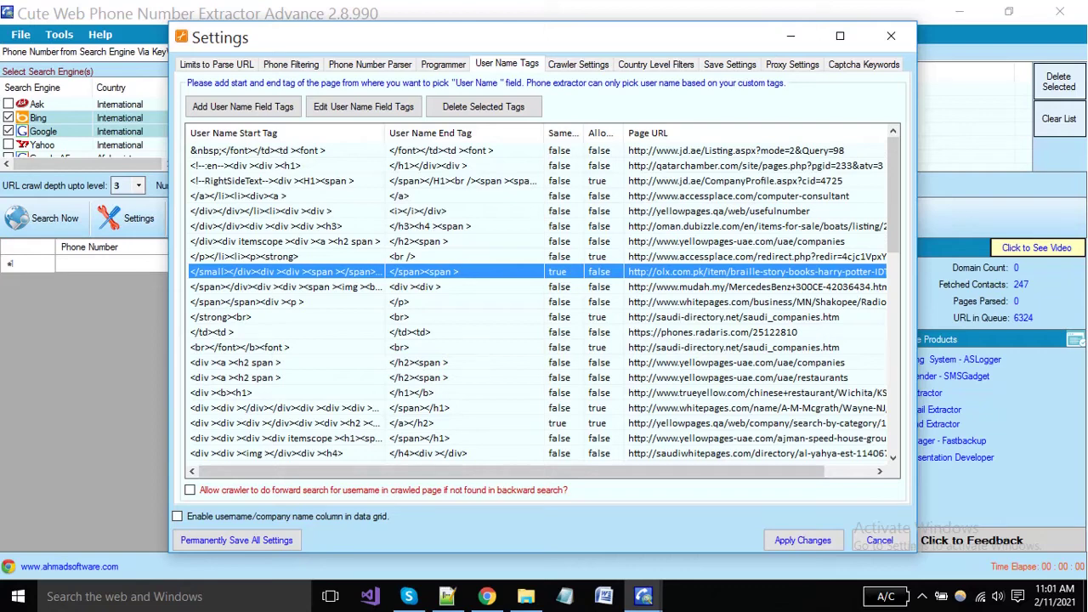
left_click(255, 195)
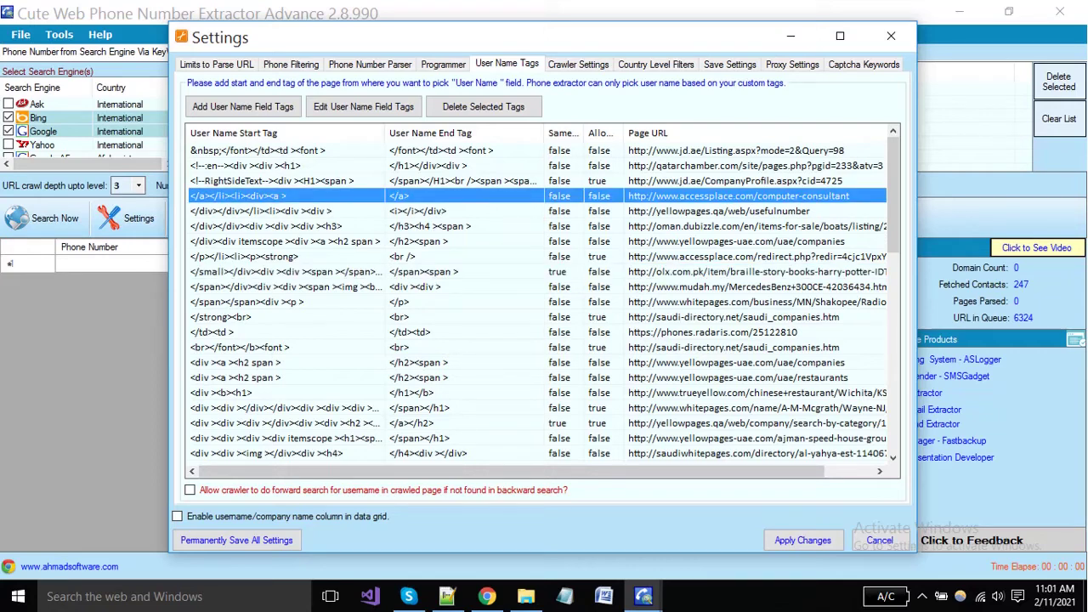
left_click(272, 180)
left_click(272, 226)
left_click(281, 271)
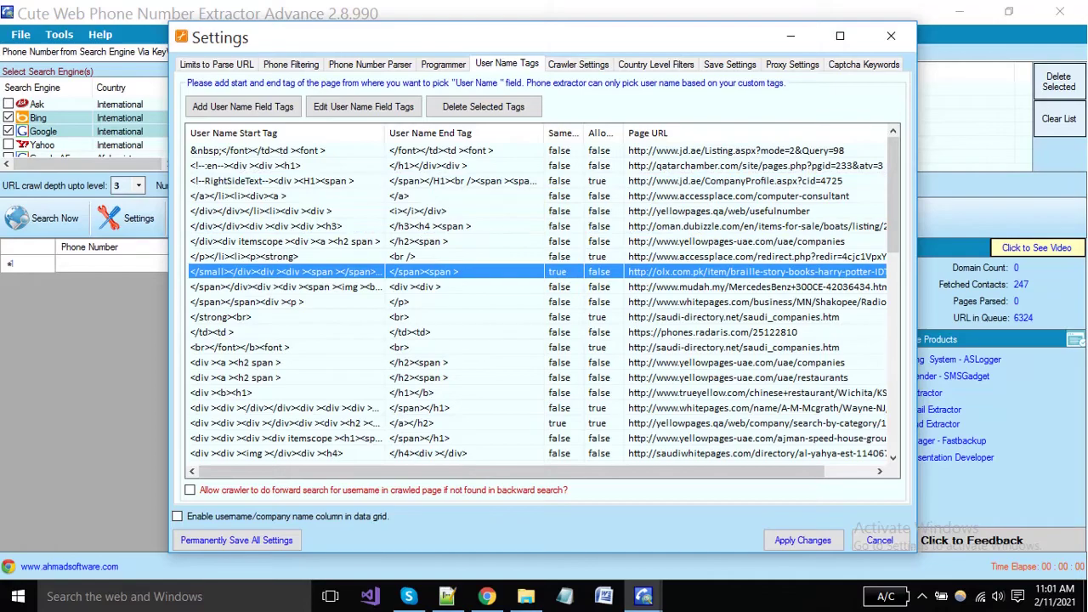
scroll(535, 298, "down", 3)
scroll(535, 297, "up", 3)
scroll(544, 303, "down", 5)
scroll(544, 303, "up", 5)
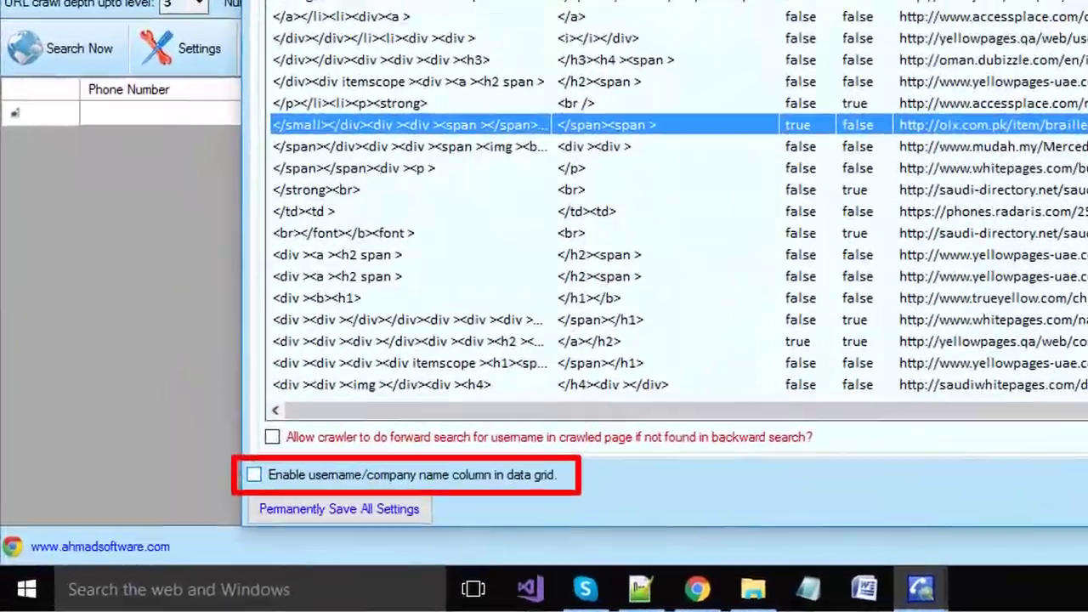
Step: Hide the user name/company name column in results and apply the settings
left_click(185, 512)
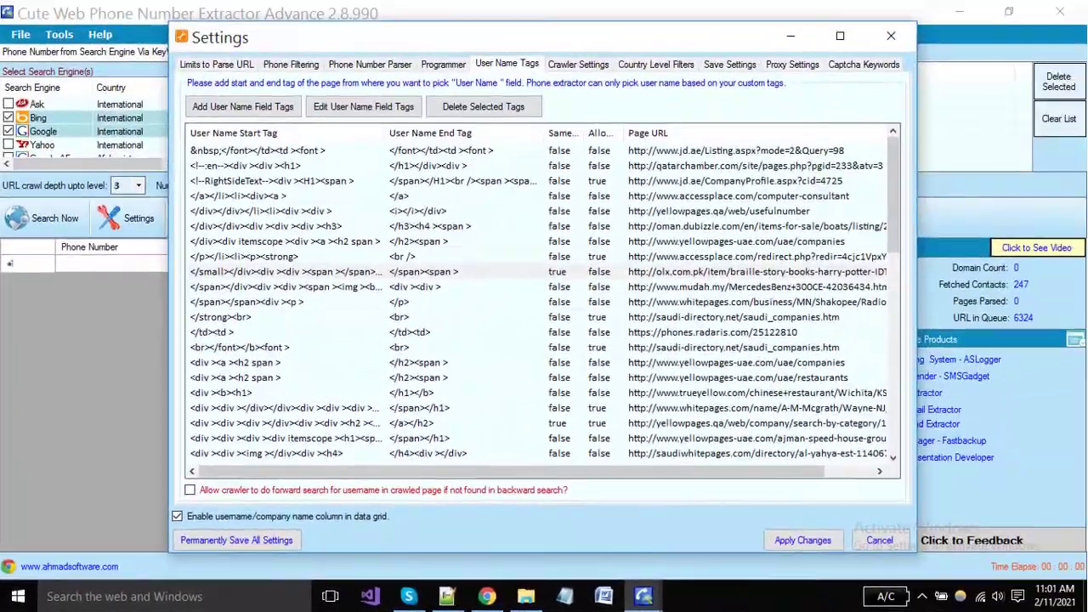
left_click(802, 540)
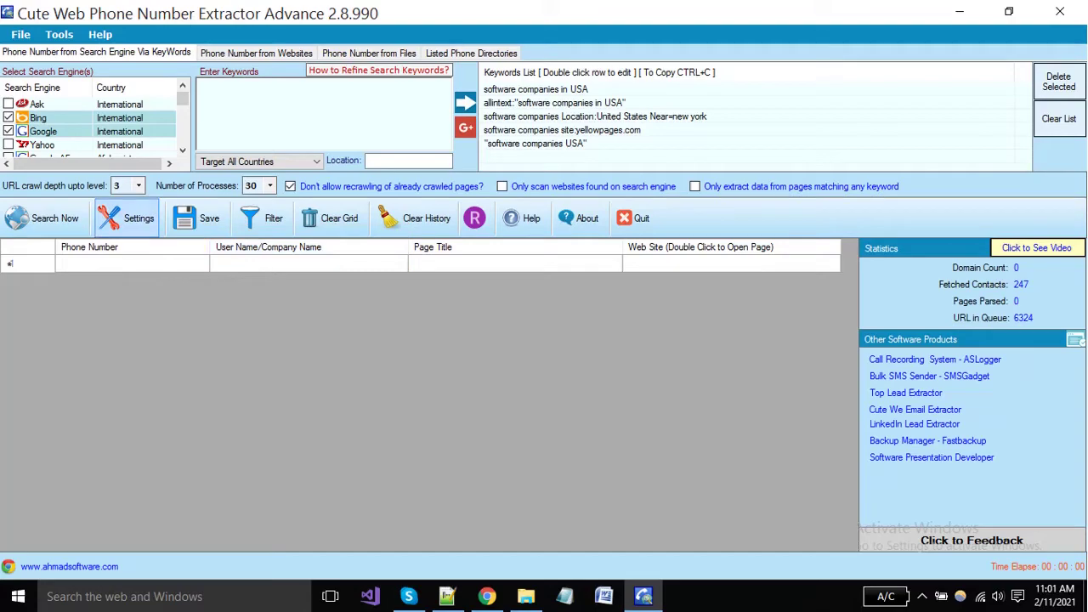
left_click(128, 218)
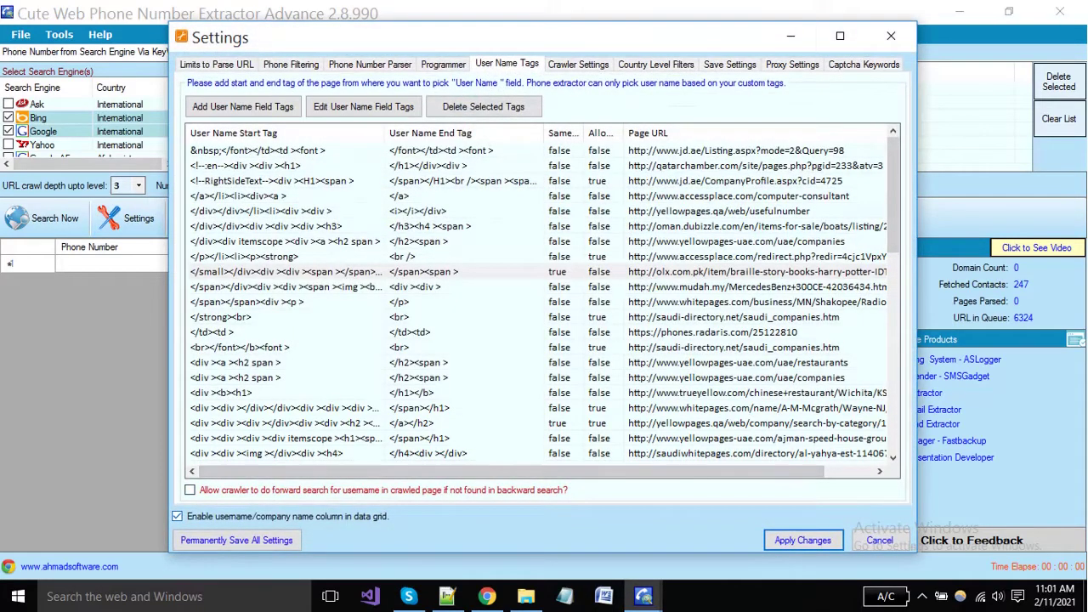
left_click(177, 516)
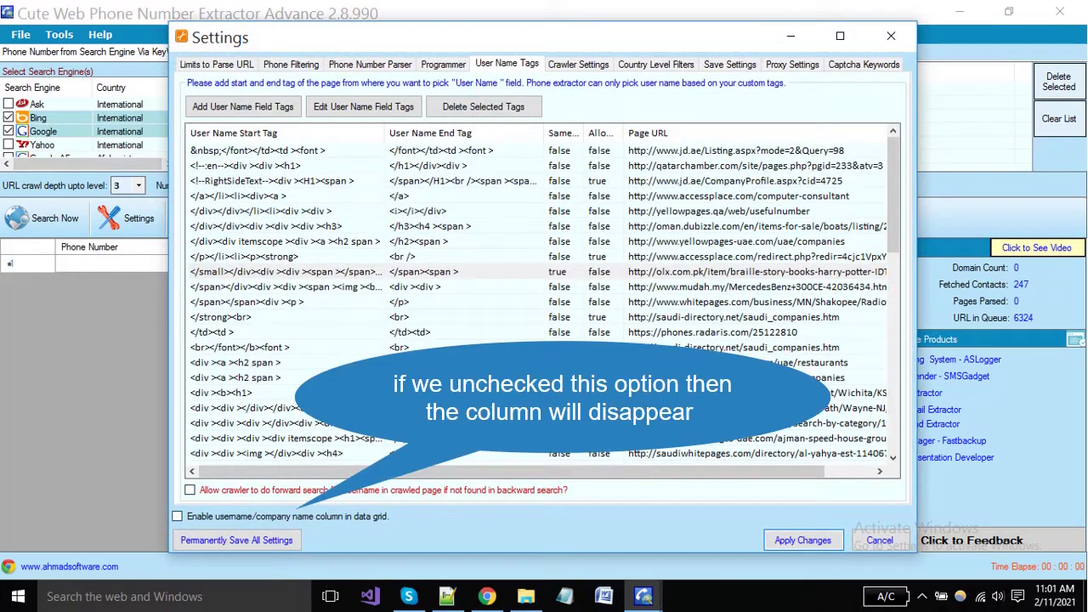
left_click(803, 540)
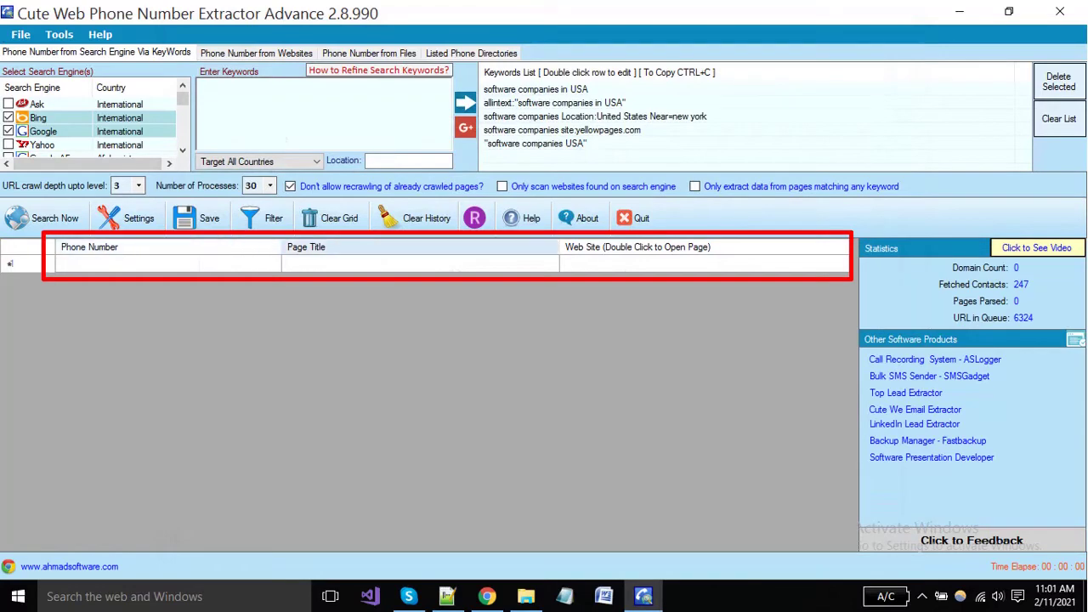
left_click(127, 218)
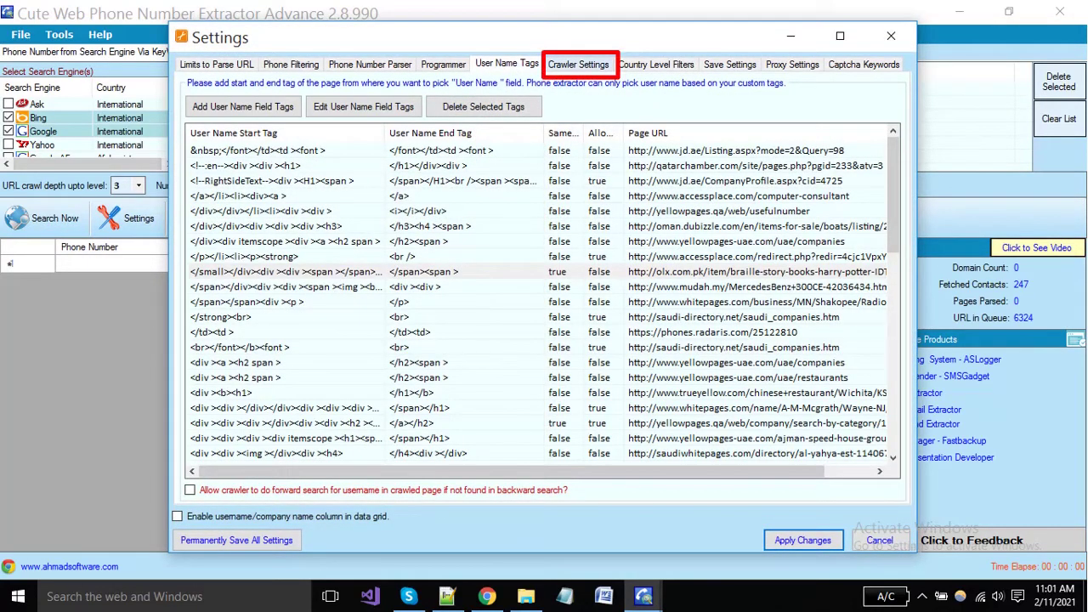
left_click(578, 64)
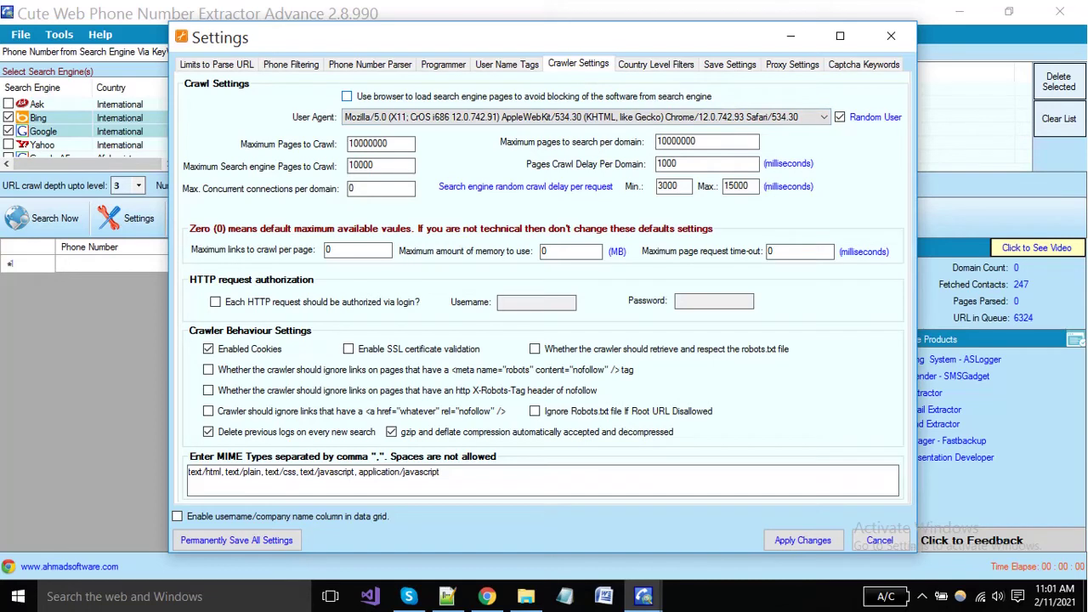
Step: Leave Use browser off, choose the Windows NT 5.1 Chrome/9.0 user agent, keep Random User on
left_click(347, 96)
key("space")
key("Tab")
key("alt+Down")
key("Down")
key("Down")
key("Down")
key("Down")
key("Down")
key("Down")
key("Down")
key("Down")
key("Down")
key("Down")
key("Down")
key("Down")
key("Down")
key("Down")
key("Down")
key("Down")
key("Down")
key("Down")
key("Down")
key("Down")
key("Return")
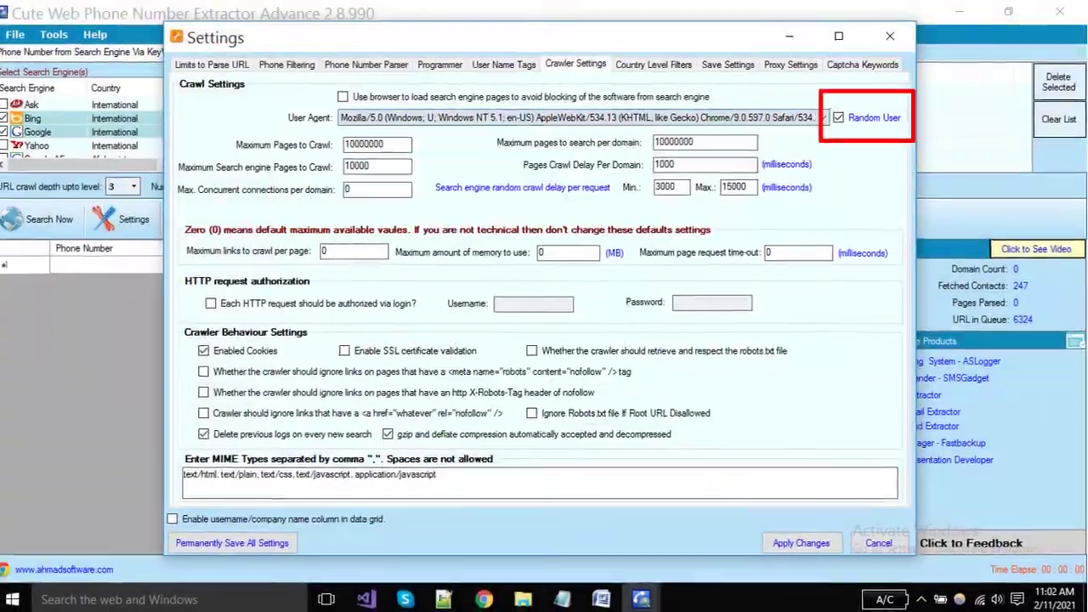
key("Tab")
key("space")
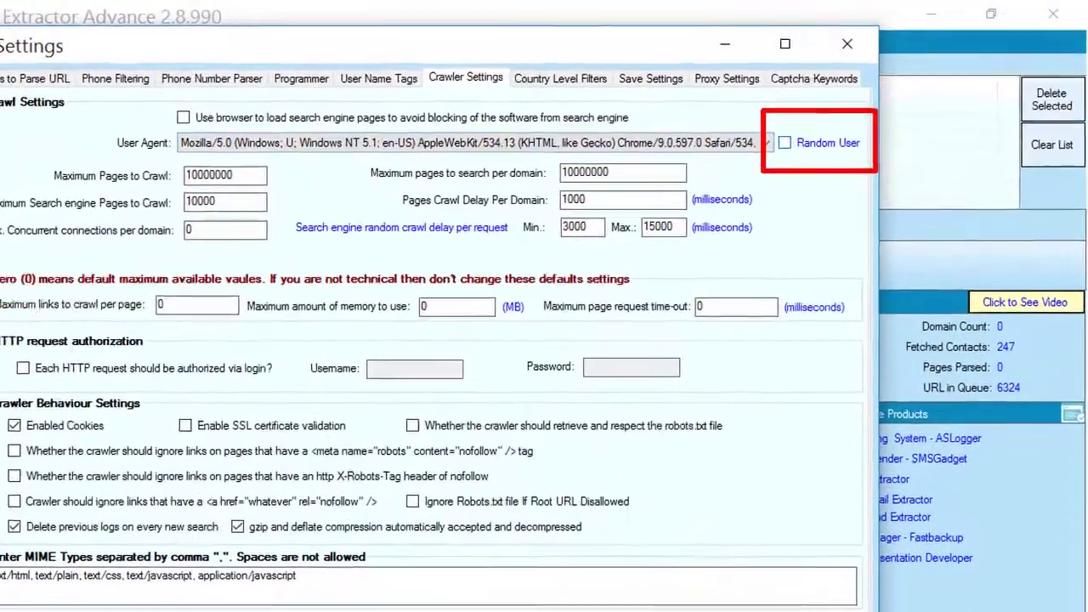
key("space")
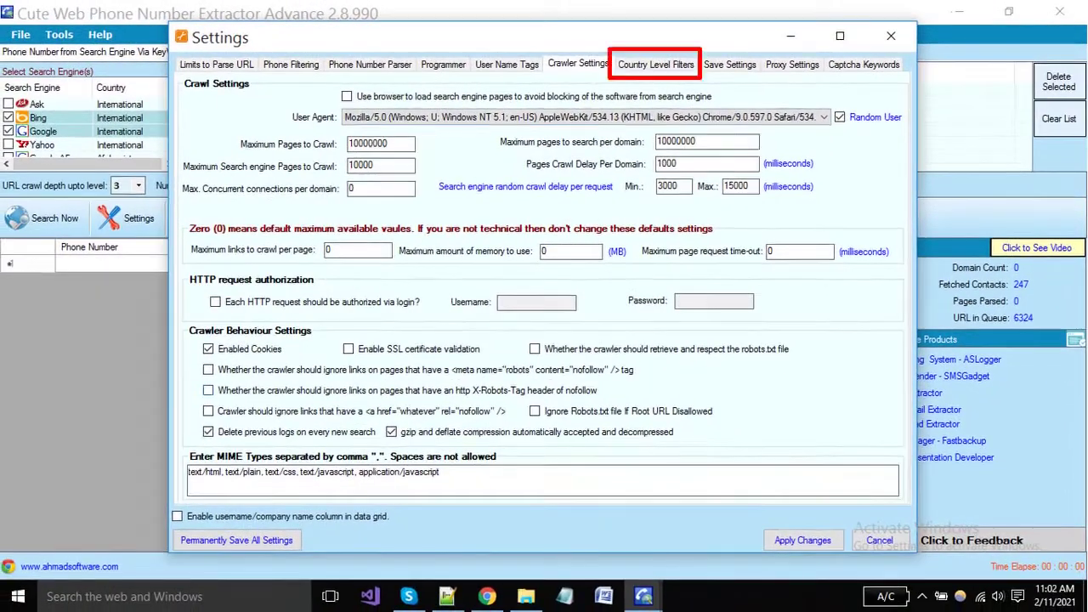
key("ctrl+Tab")
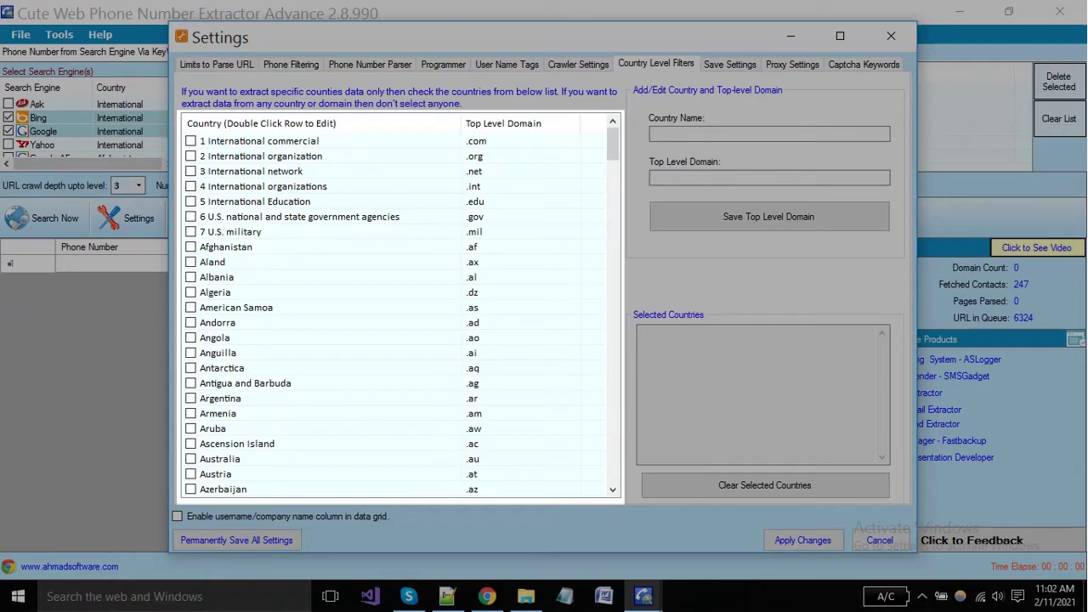
Step: Scroll through the country list and its top-level domains
scroll(400, 315, "down", 20)
scroll(400, 315, "up", 20)
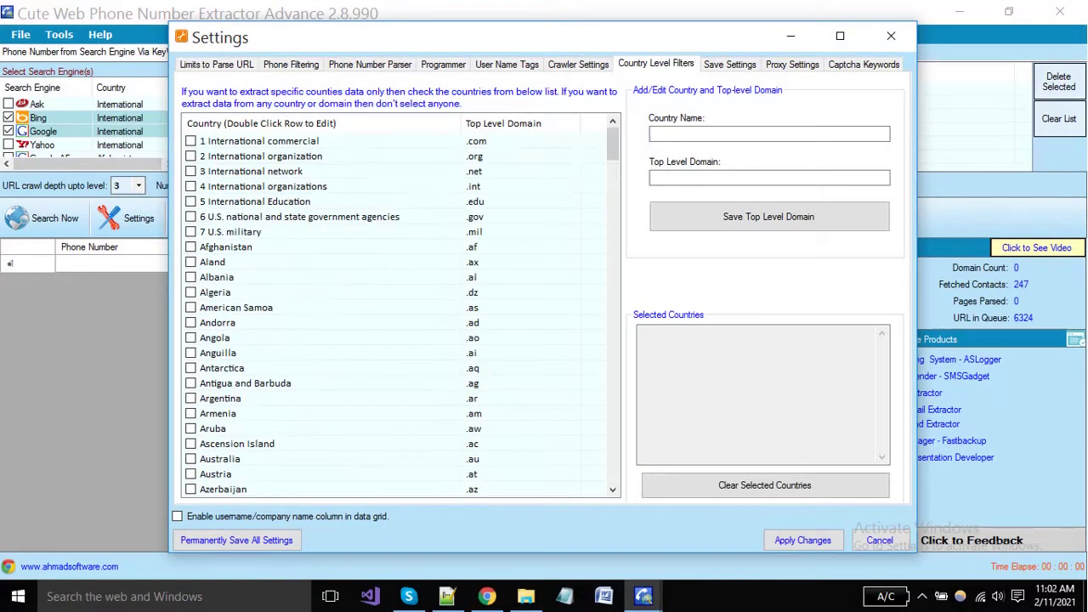
scroll(400, 315, "down", 8)
scroll(400, 314, "up", 8)
scroll(400, 315, "down", 10)
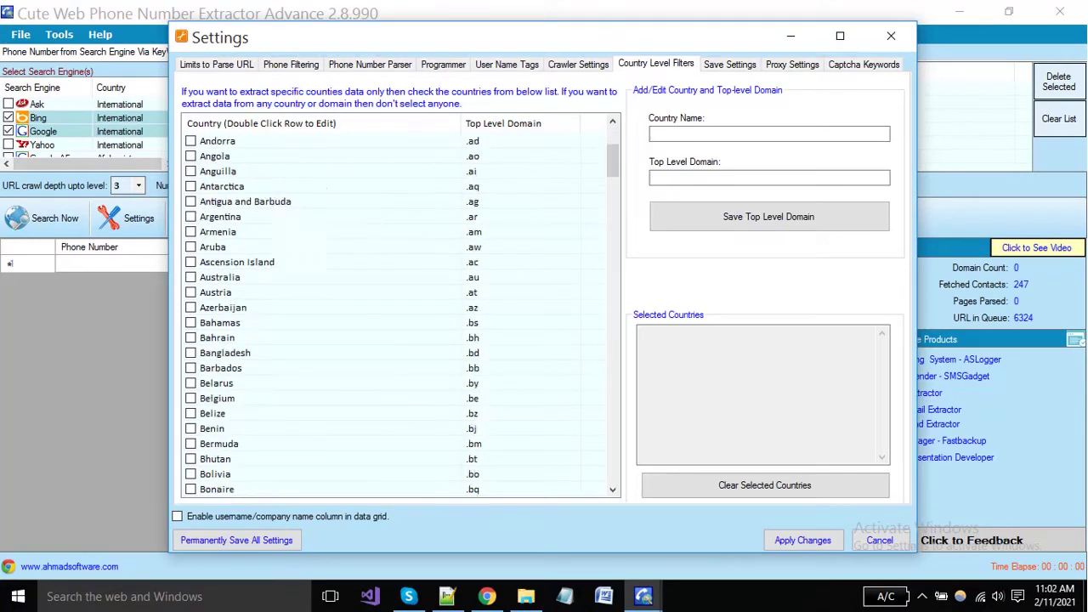
scroll(400, 315, "up", 10)
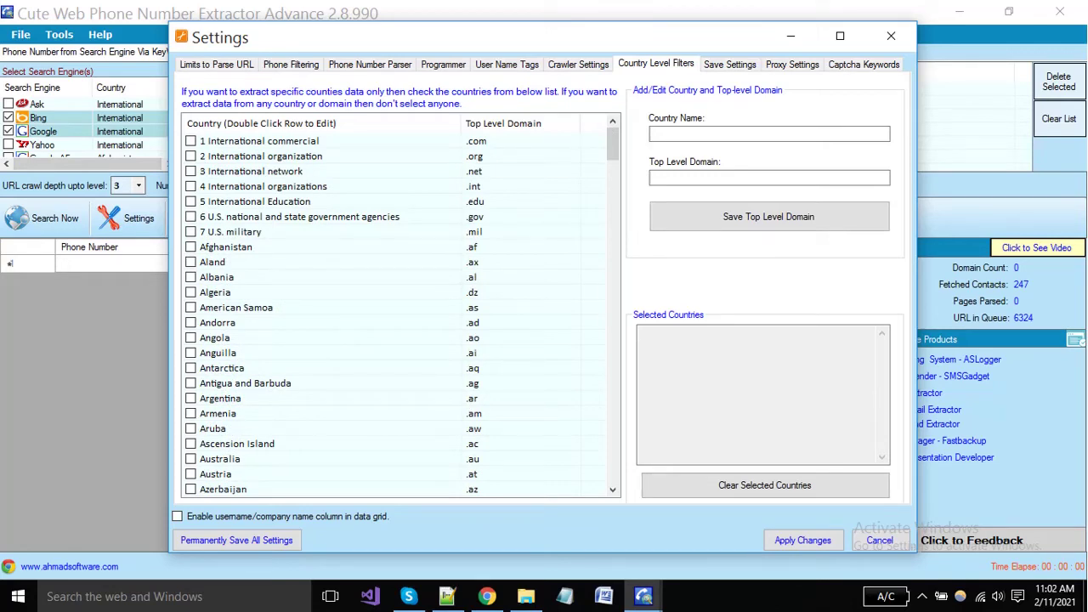
Step: Enter new country 'pakistan' with top level domain '.pk'
left_click(653, 133)
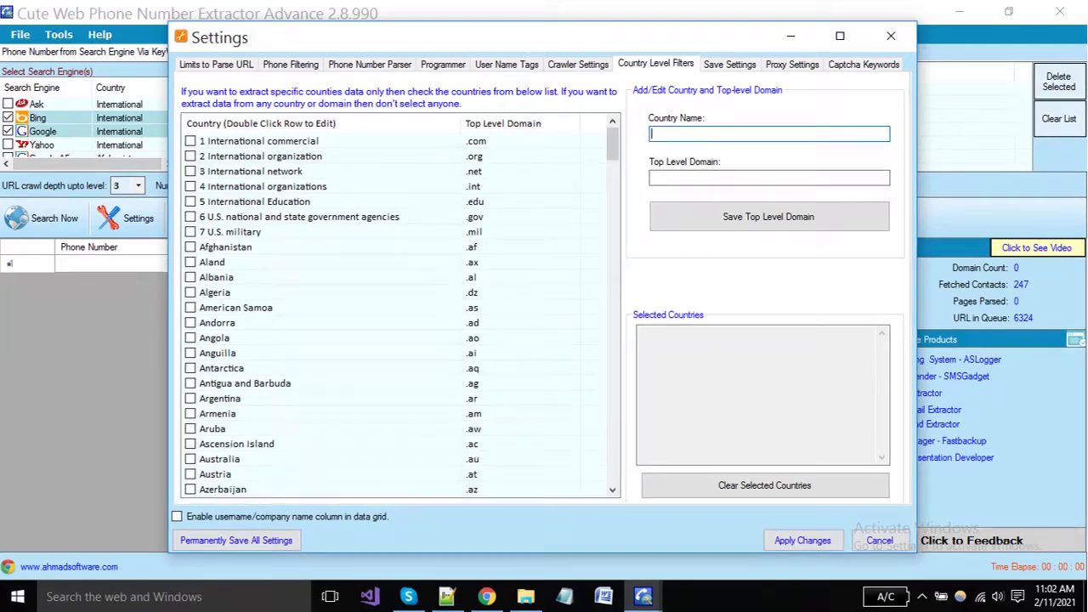
type("pakista")
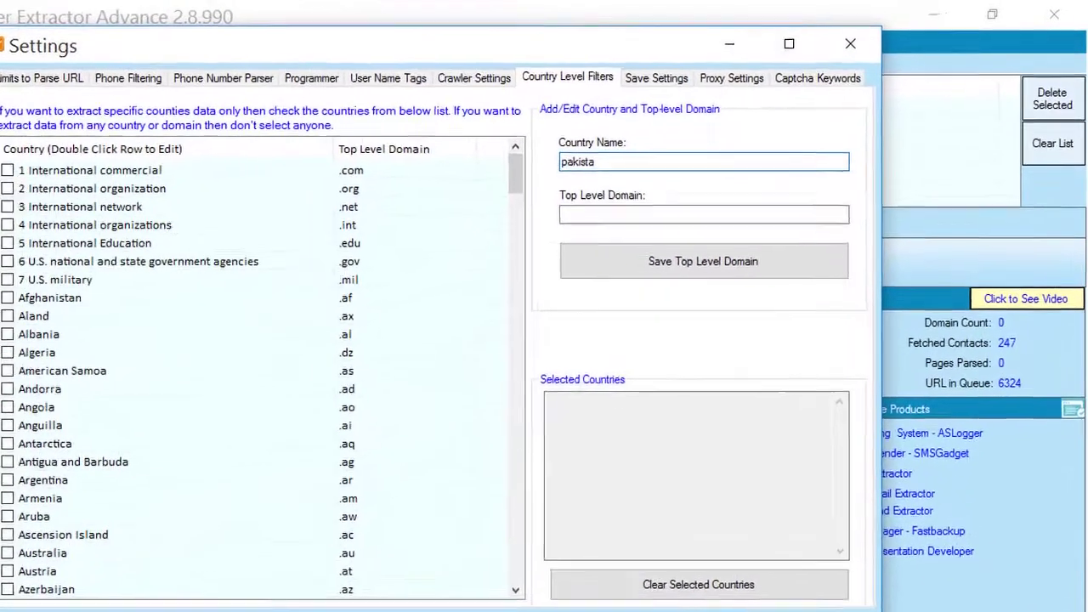
type("n")
key("Tab")
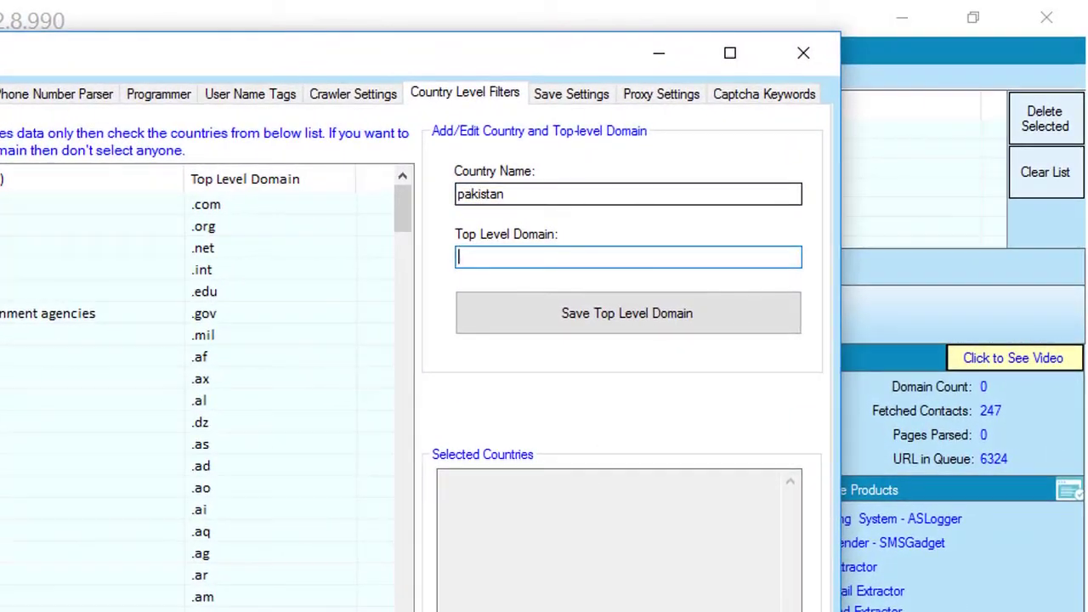
type(".pk")
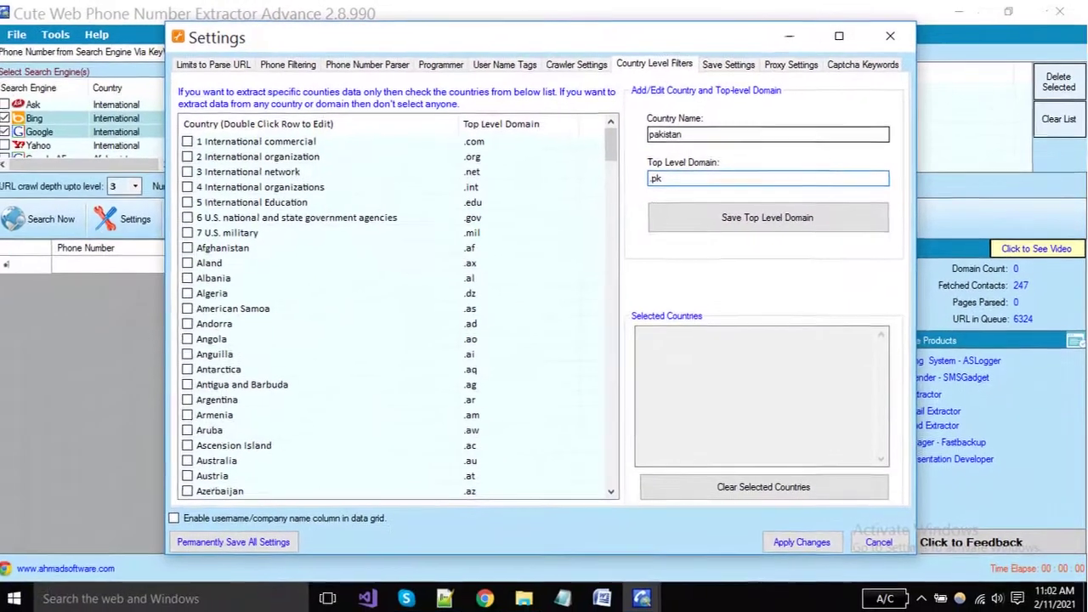
key("shift+Tab")
key("Tab")
key("End")
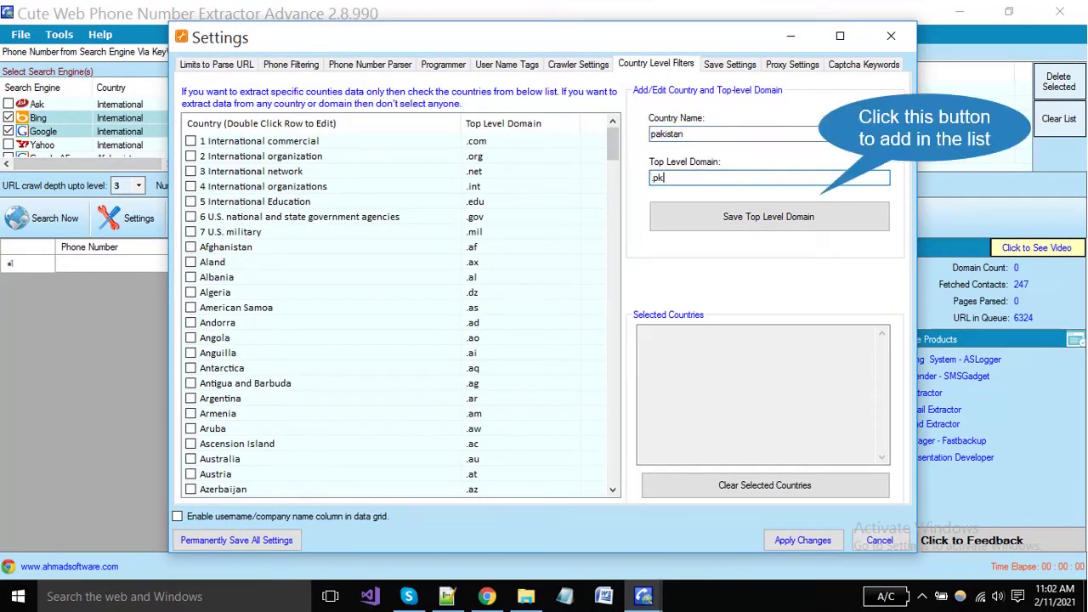
key("Tab")
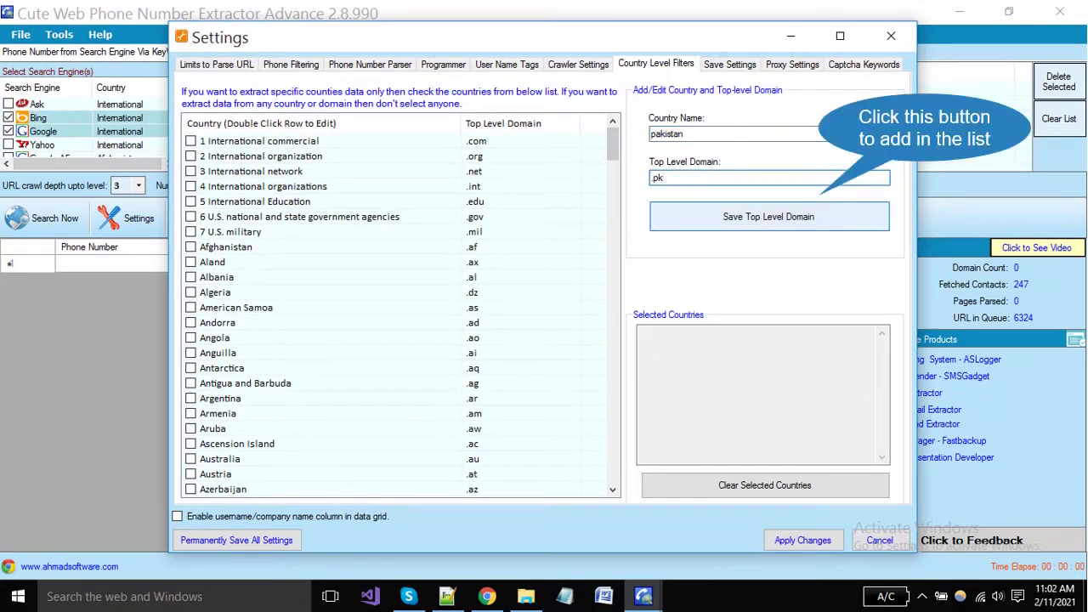
key("shift+Tab")
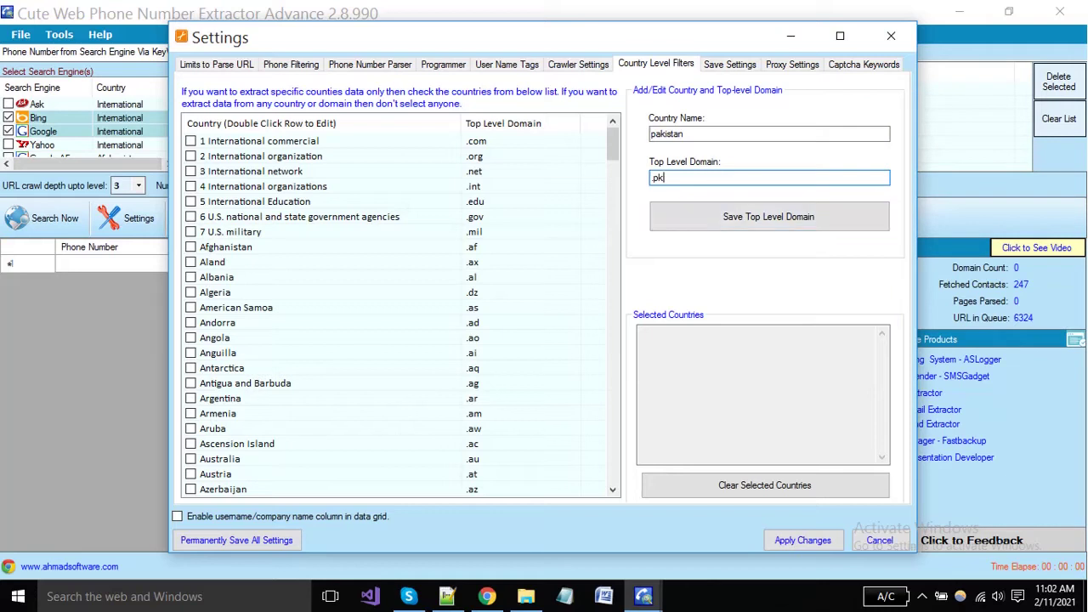
key("ctrl+Tab")
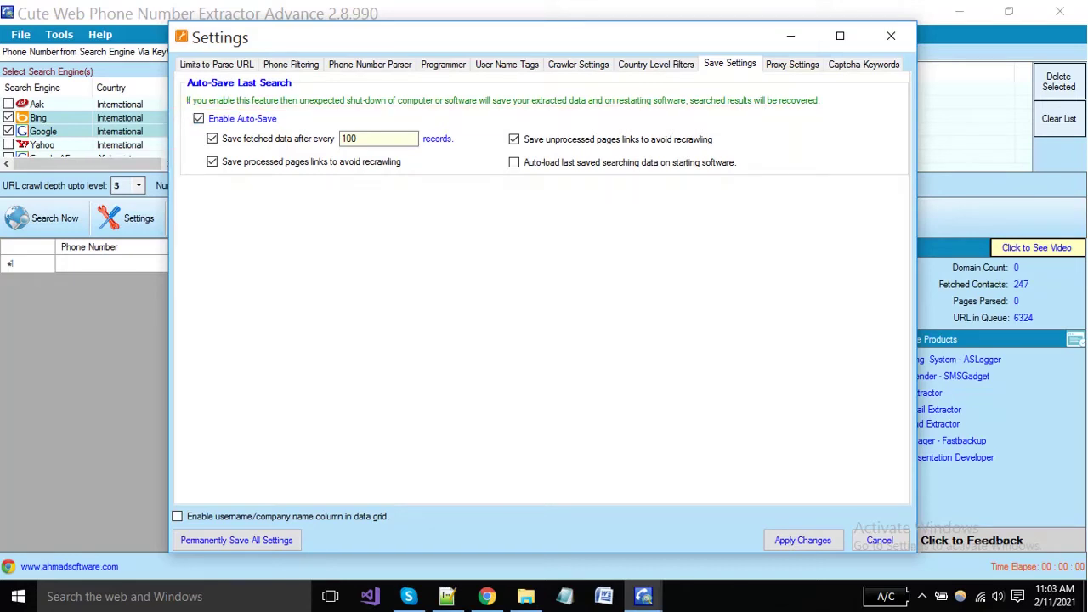
Step: Keep Enable Auto-Save on and set the save interval to 100 records
key("space")
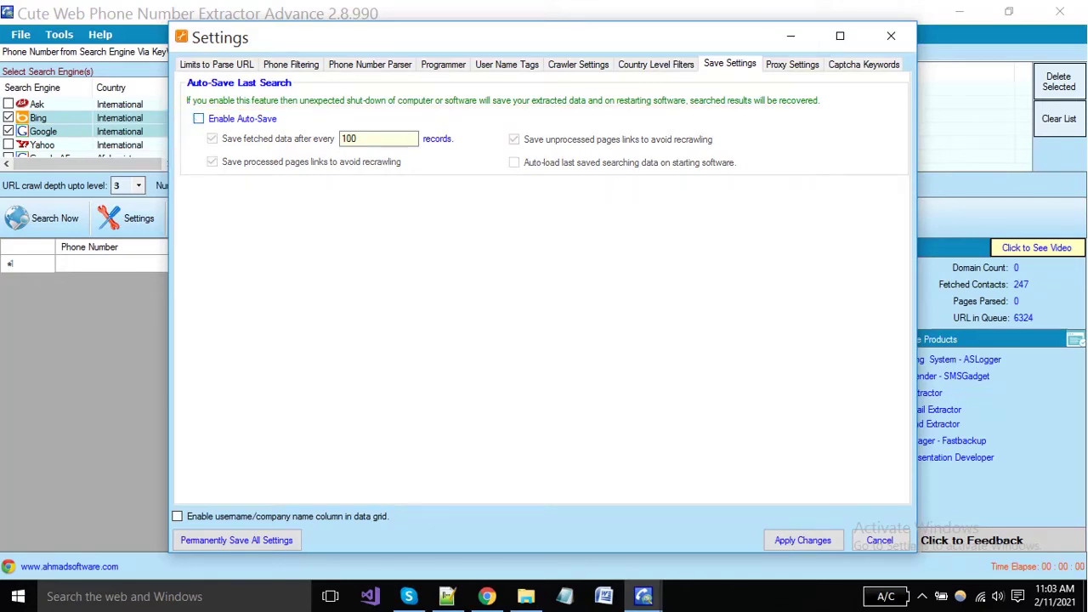
key("space")
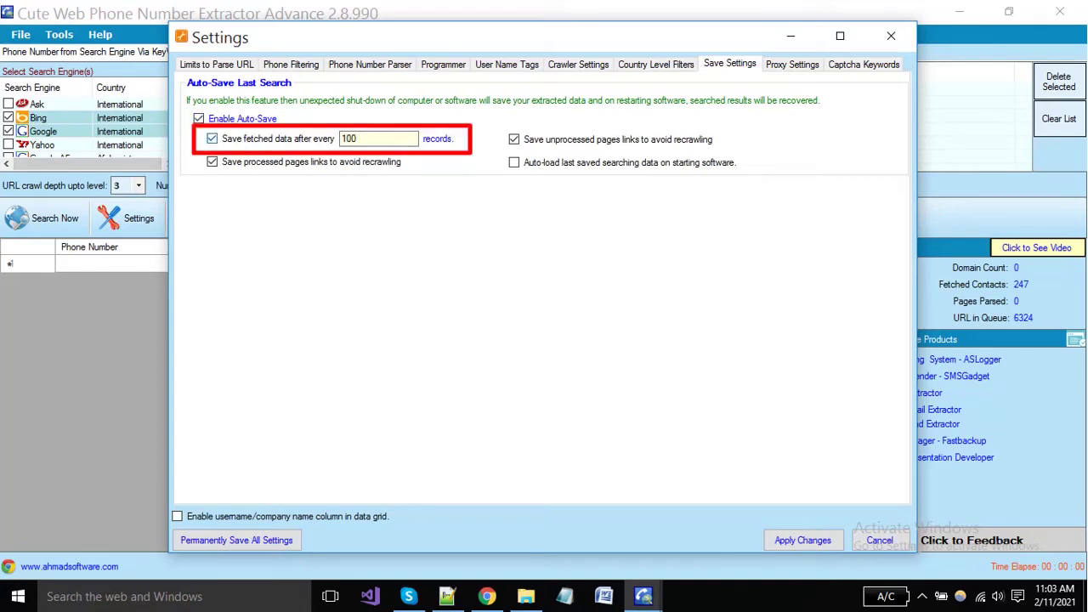
key("Tab")
type("100")
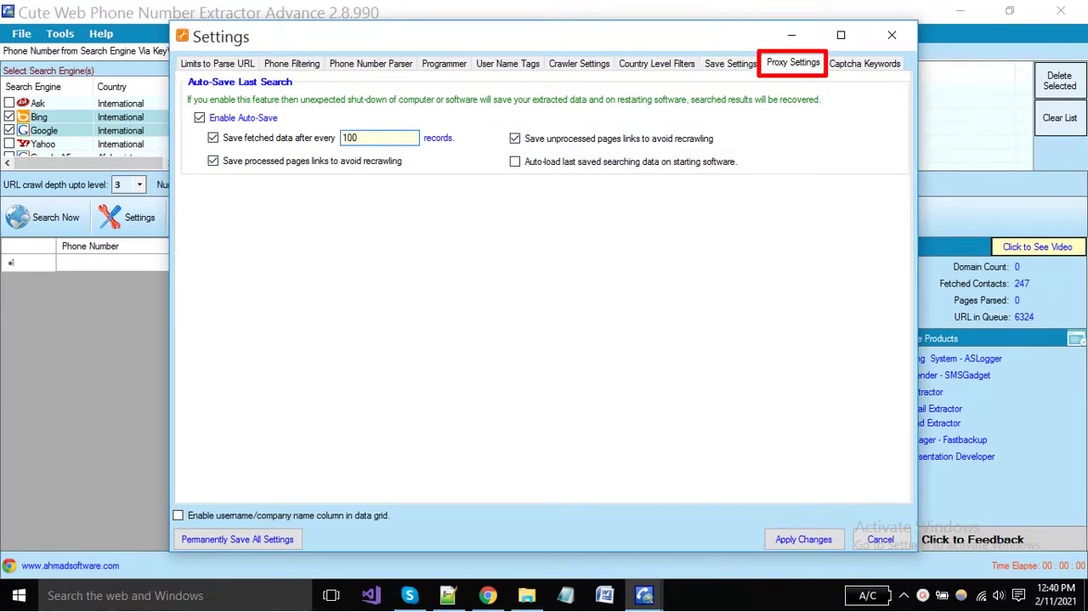
key("ctrl+Tab")
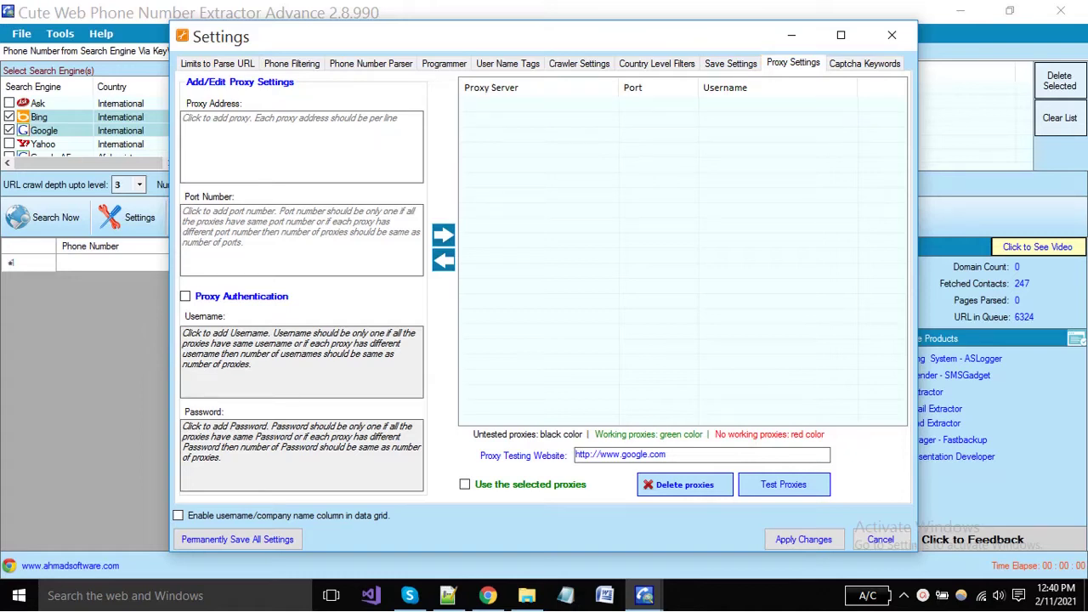
Step: Enter proxy addresses 23.21.2.222 and 12.34.23.225 with ports 80 and 90
left_click(182, 118)
type("23.21")
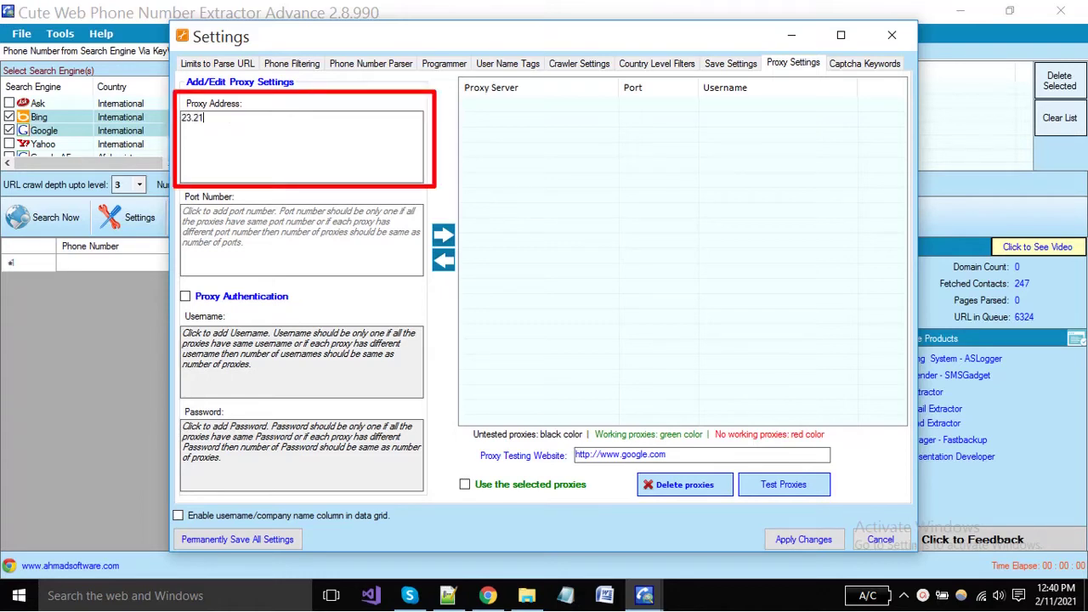
type(".2.222")
key("Return")
type("12")
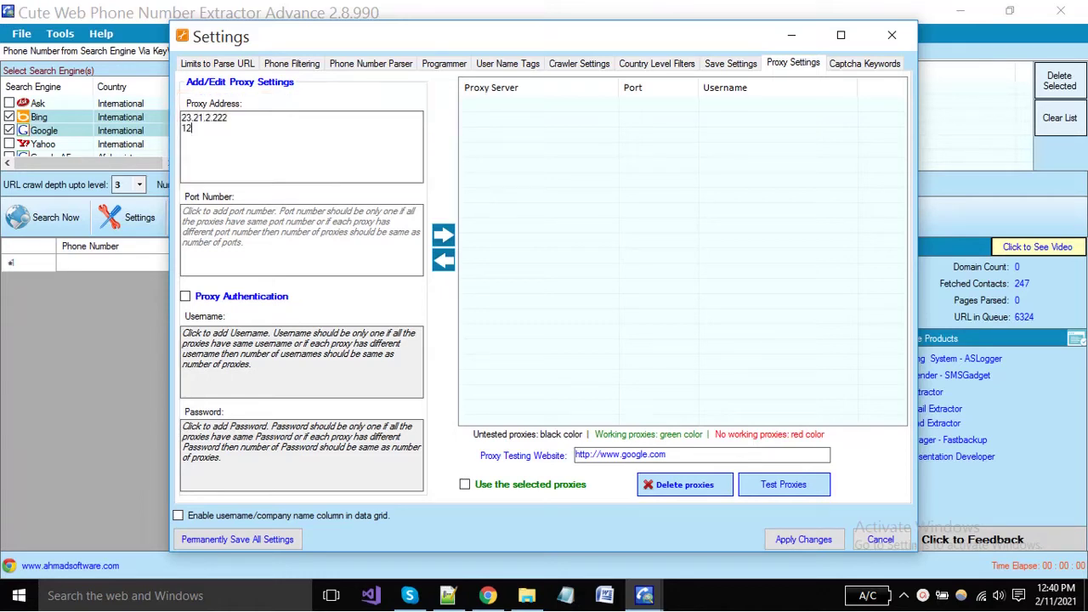
type(".34.23.225")
left_click(183, 211)
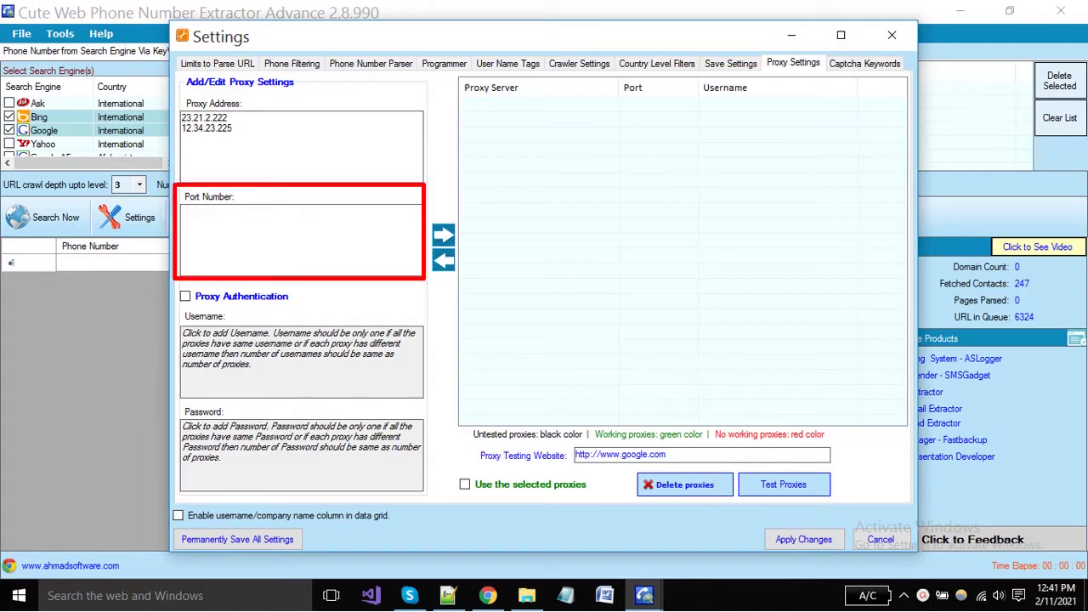
type("80")
key("Return")
type("90")
Step: Turn on Proxy Authentication and enter a username and password for each proxy
left_click(186, 296)
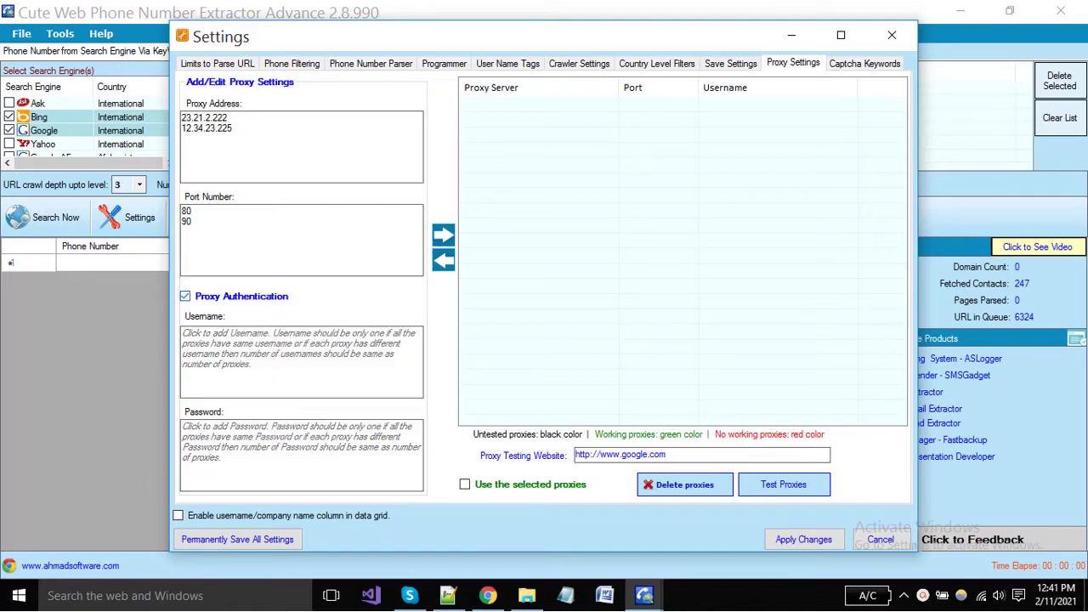
left_click(255, 340)
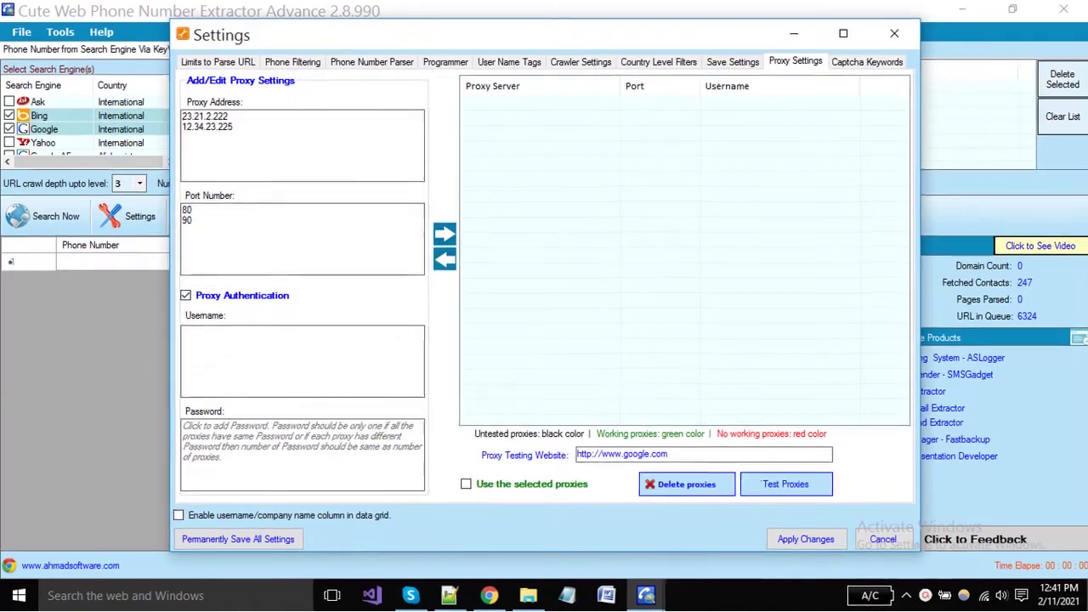
type("merii")
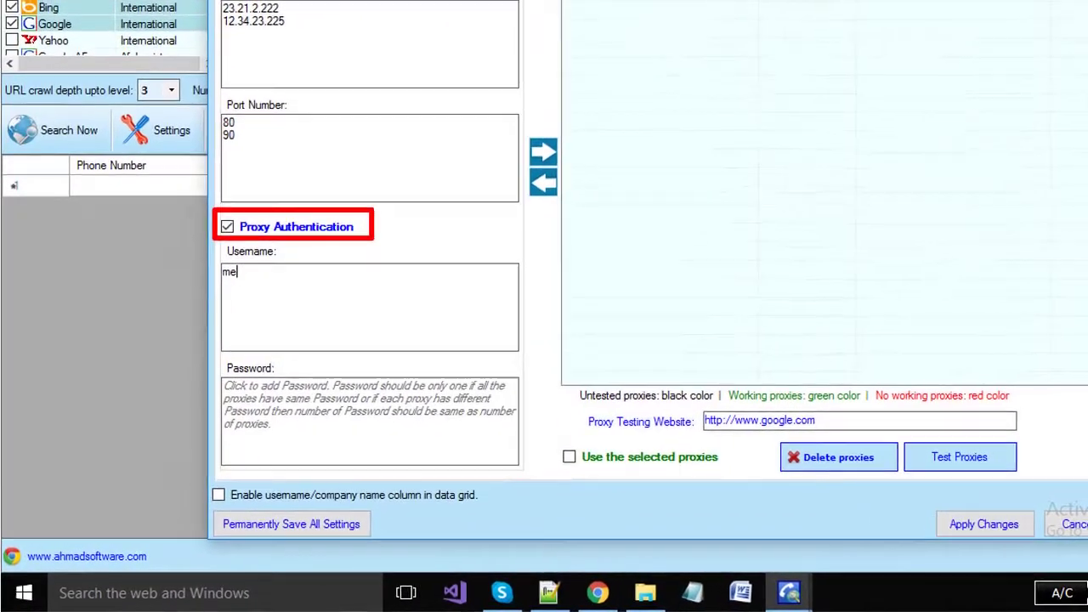
key("Return")
type("admin")
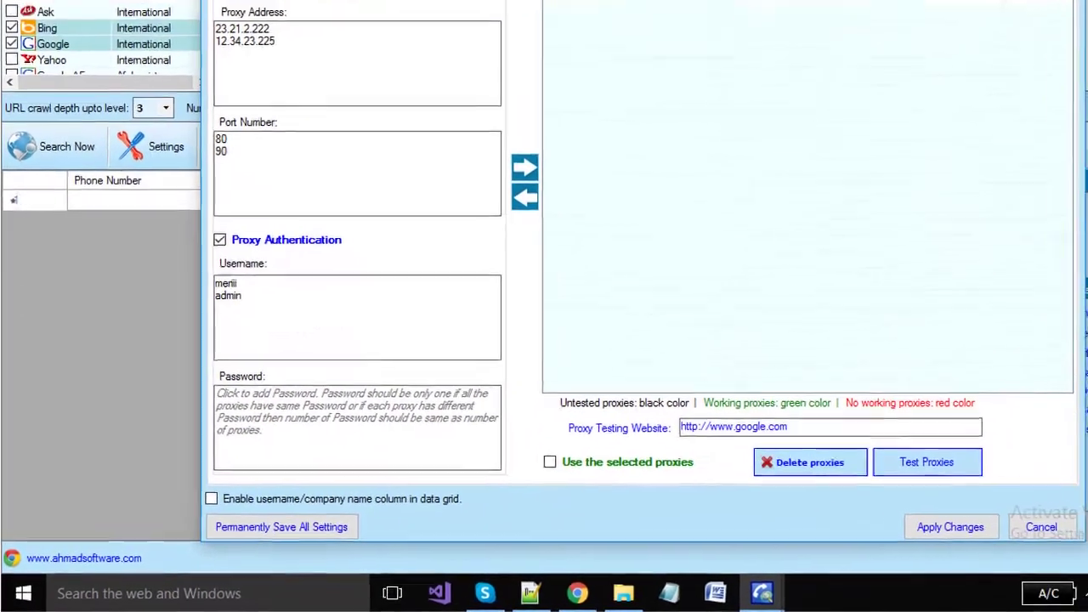
key("Tab")
type("asdew")
key("Return")
type("paswer")
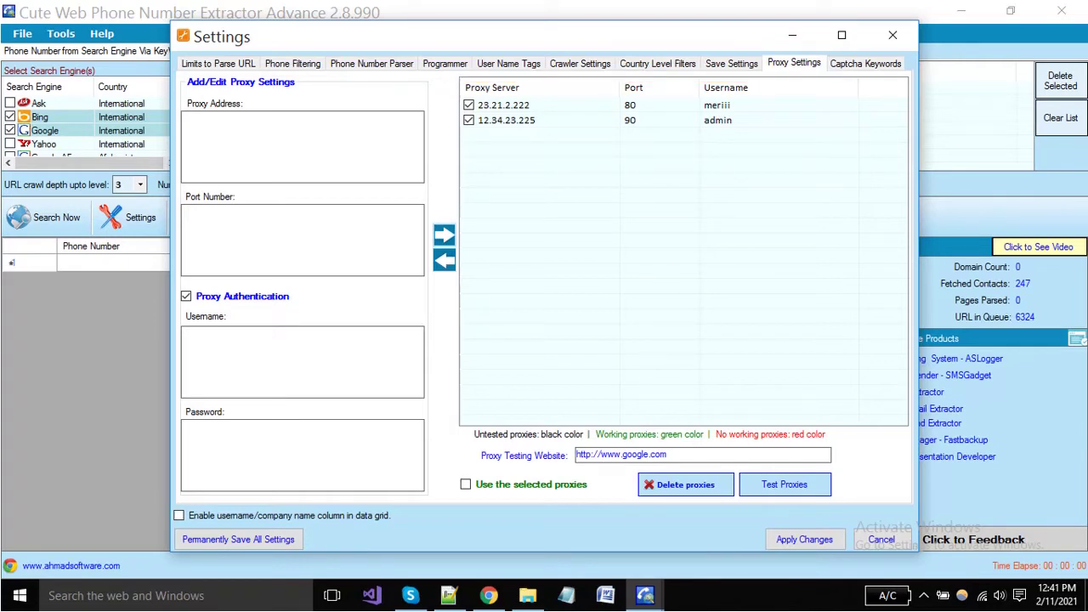
Step: Change the second proxy to 12.34.23.223 port 92 and tick the 23.21.2.222 entry
left_click(507, 120)
left_click(444, 260)
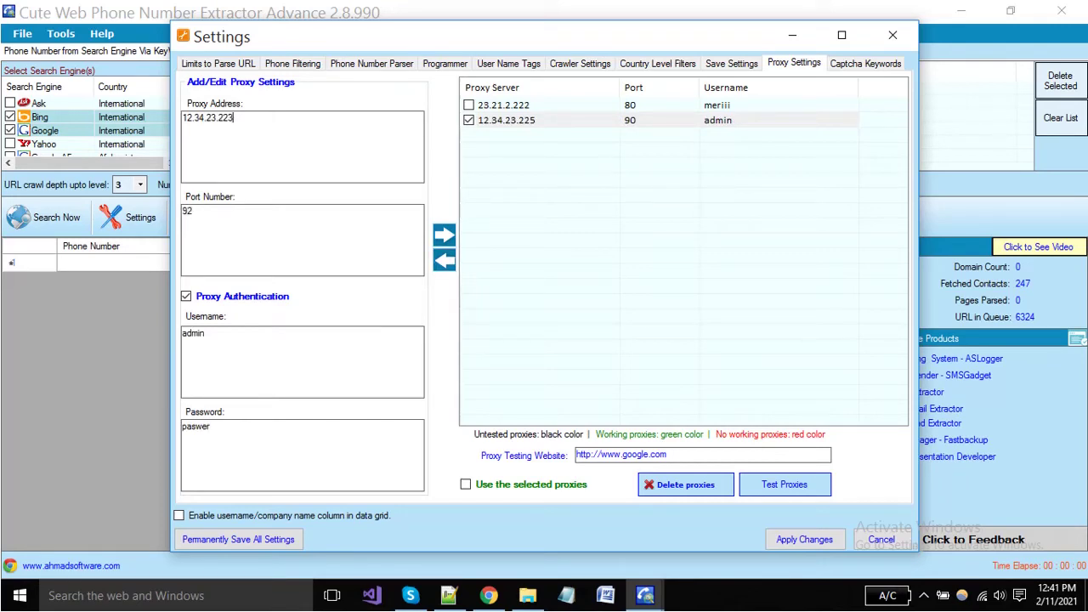
left_click(444, 235)
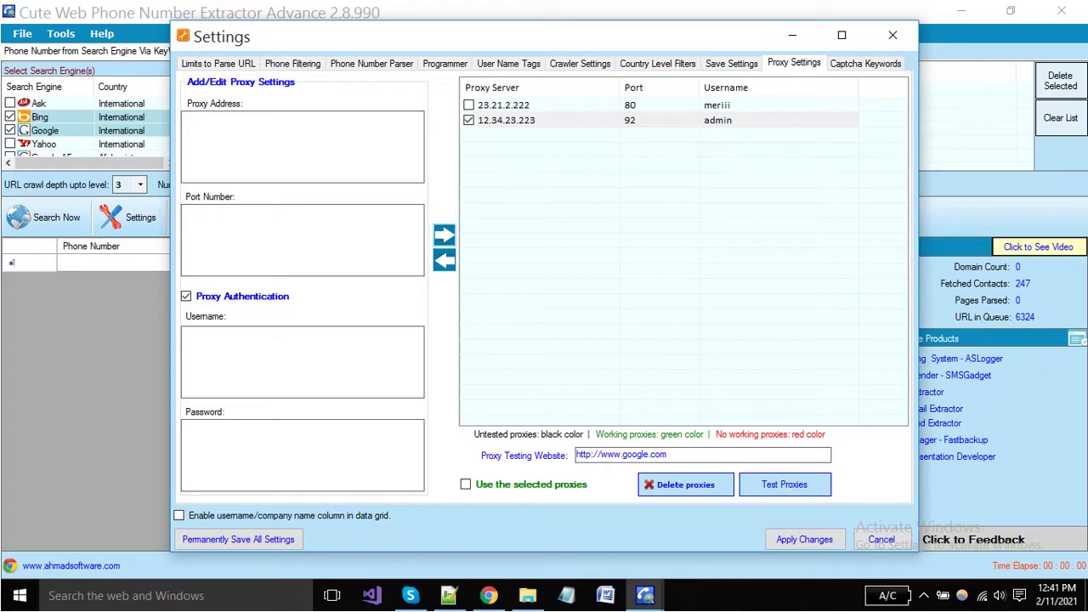
left_click(510, 105)
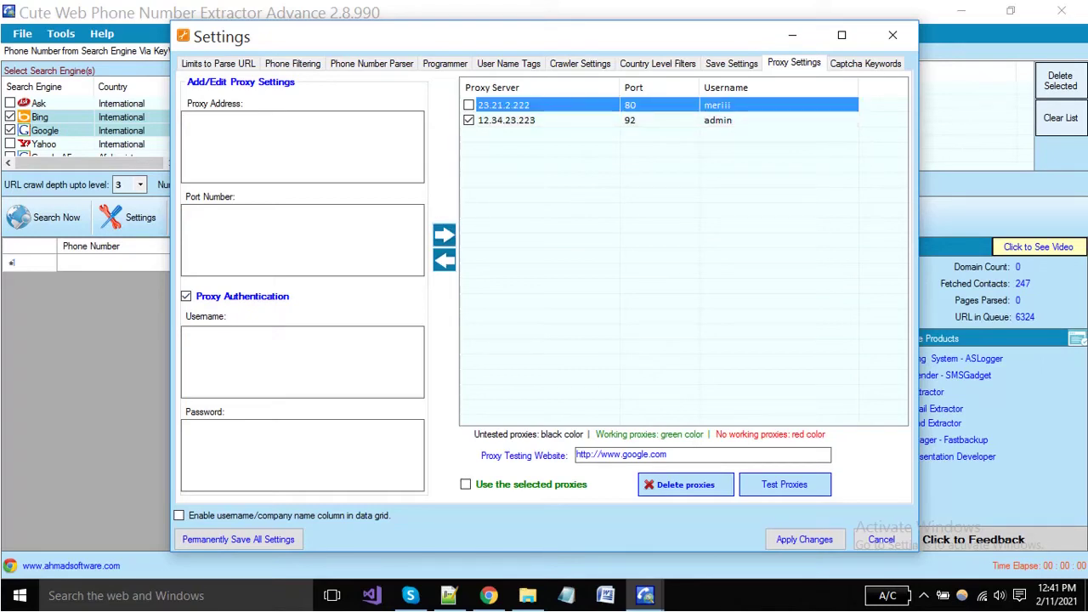
left_click(469, 105)
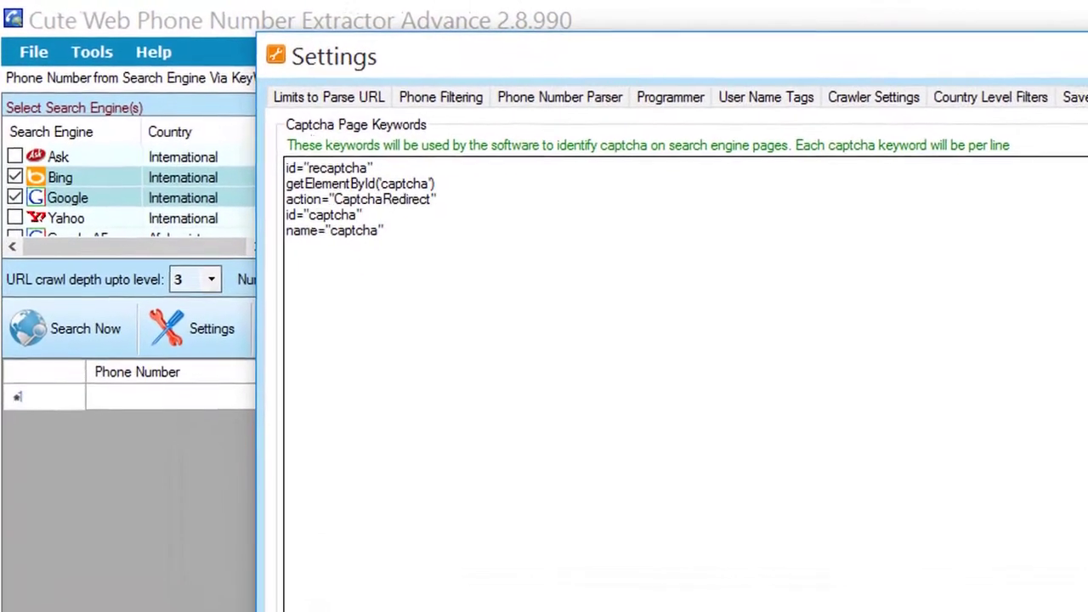
Step: Leave the captcha keywords unchanged and apply the settings to close the dialog
key("ctrl+a")
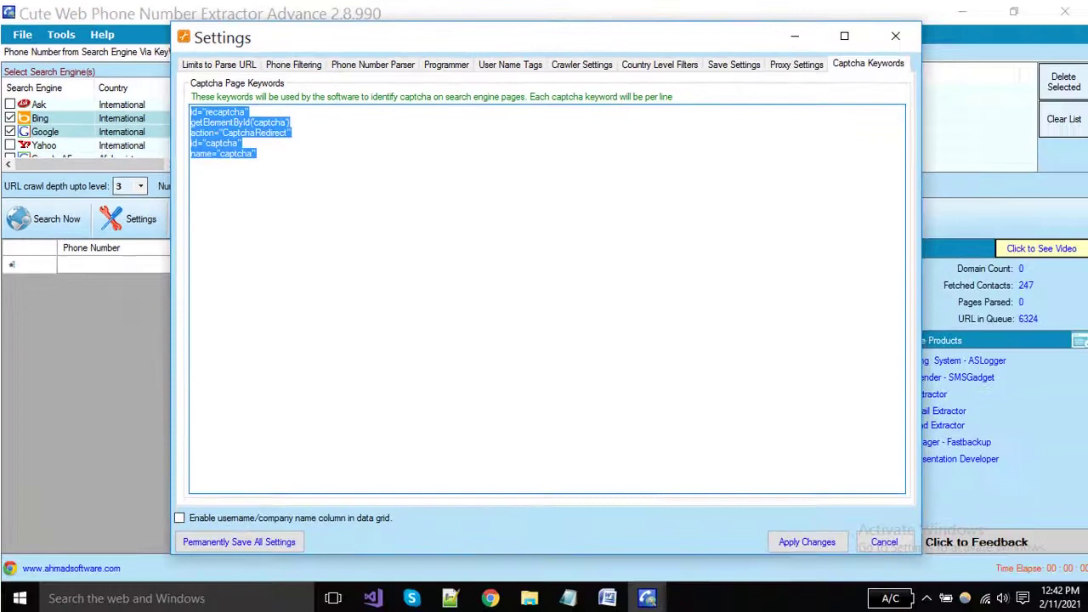
left_click(237, 202)
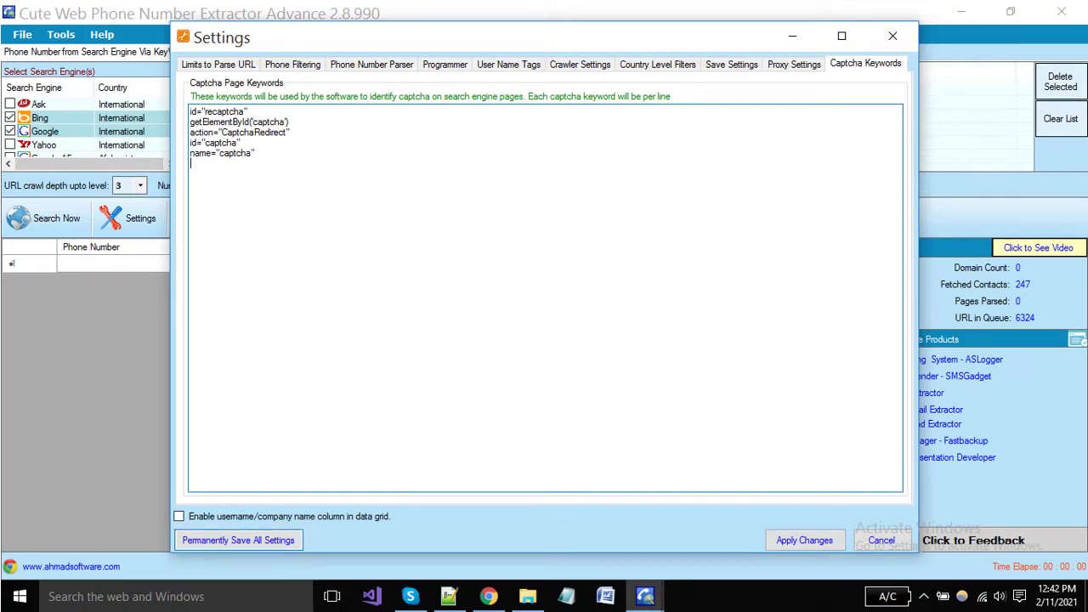
key("Return")
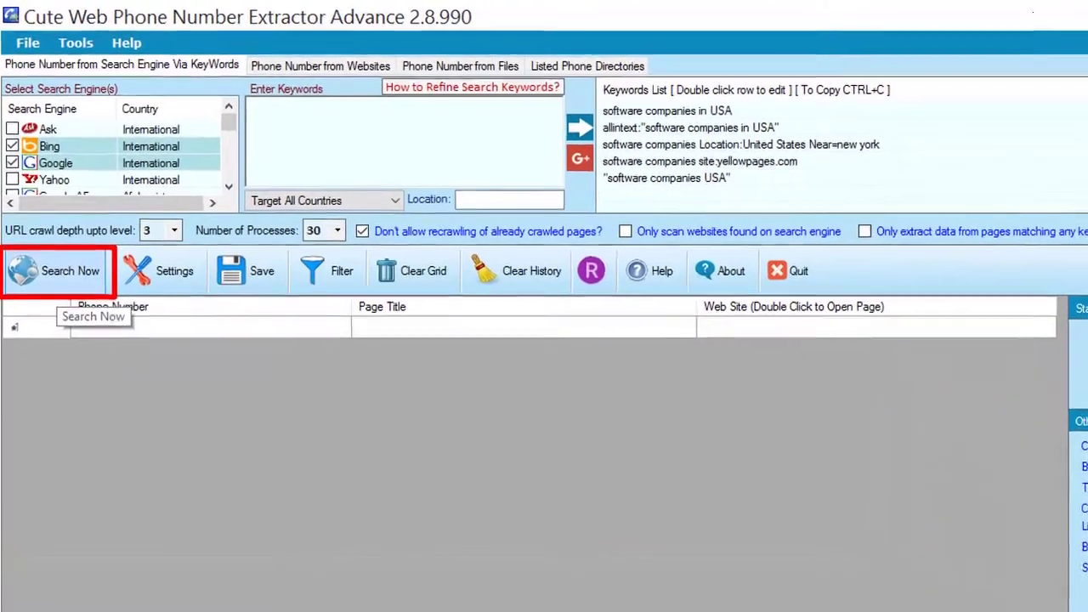
Step: Run the keyword extraction reusing the 6324 queued pages, then stop it at 253 numbers
left_click(53, 271)
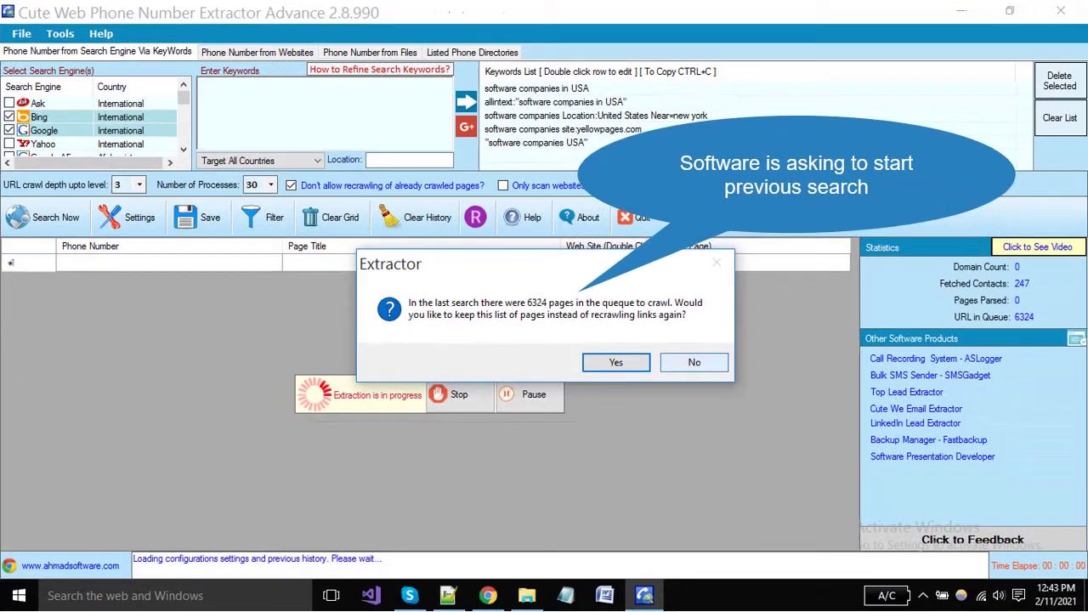
key("Return")
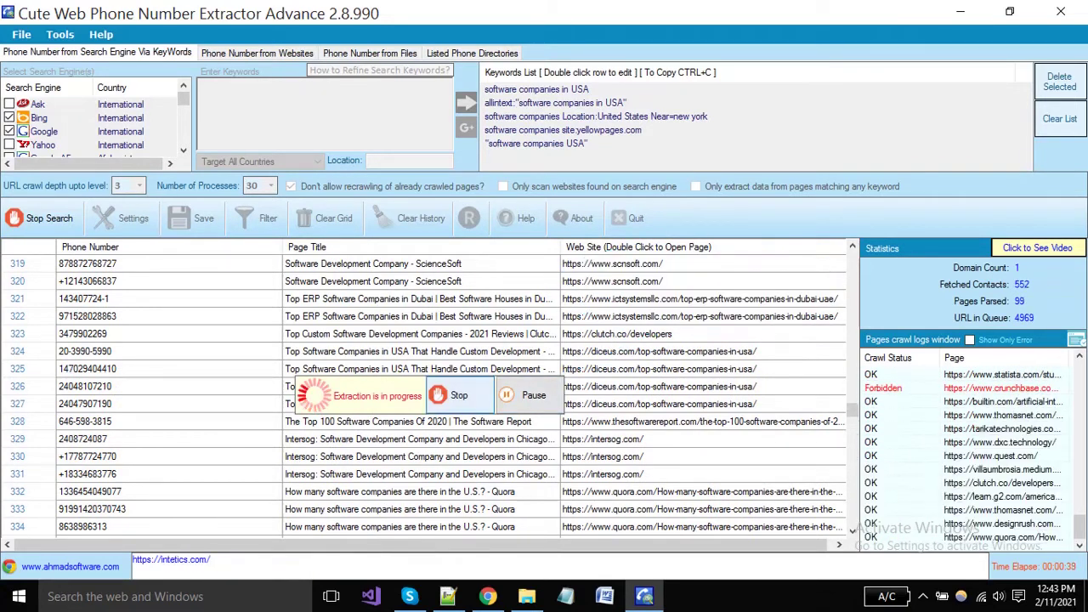
left_click(459, 395)
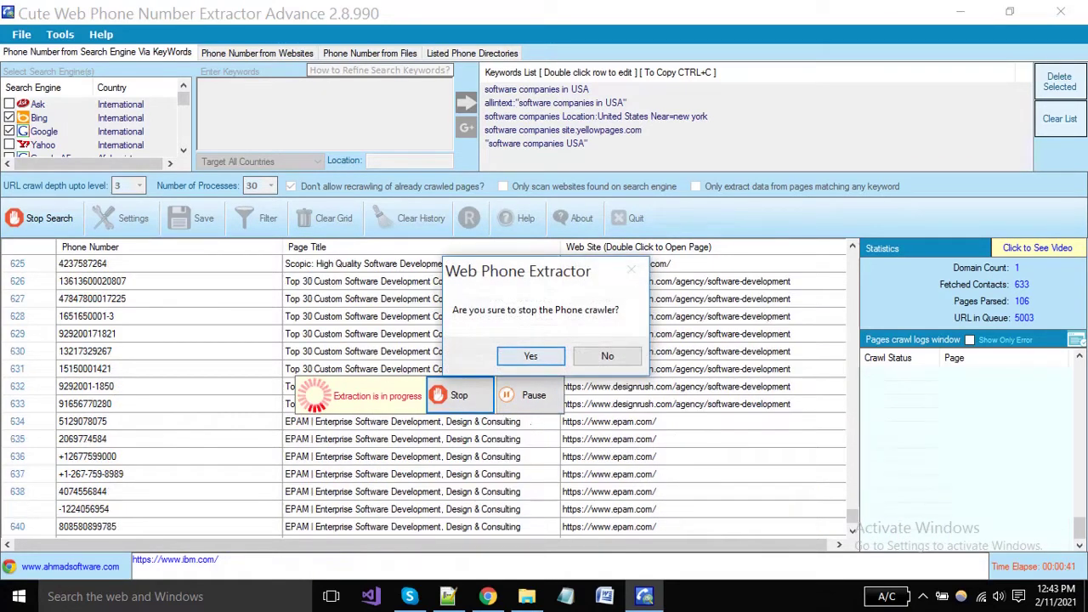
key("Return")
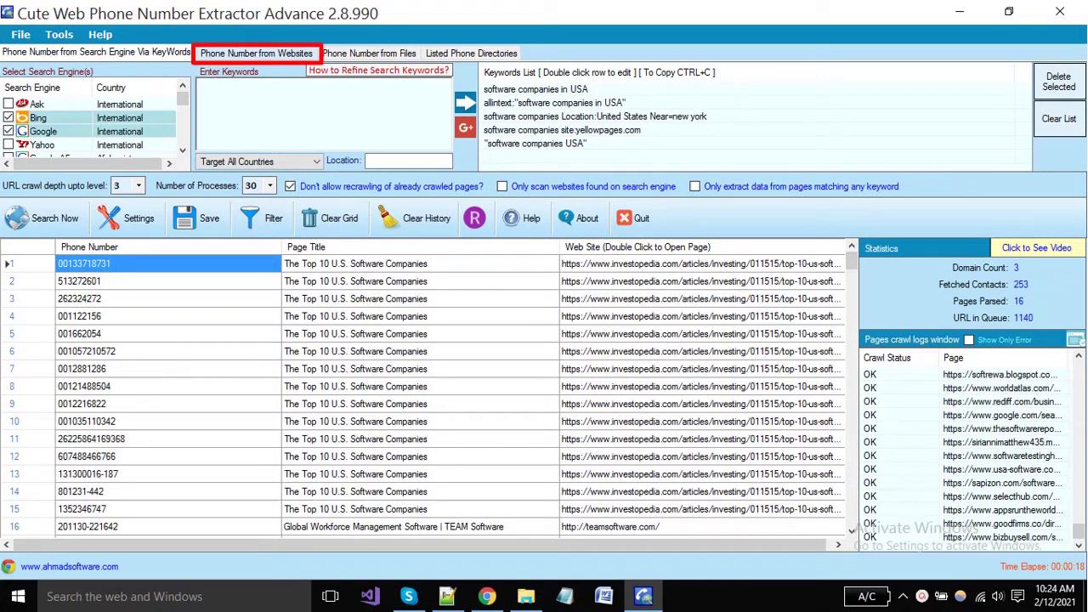
Step: Switch to the 'Phone Number from Websites' tab
left_click(255, 53)
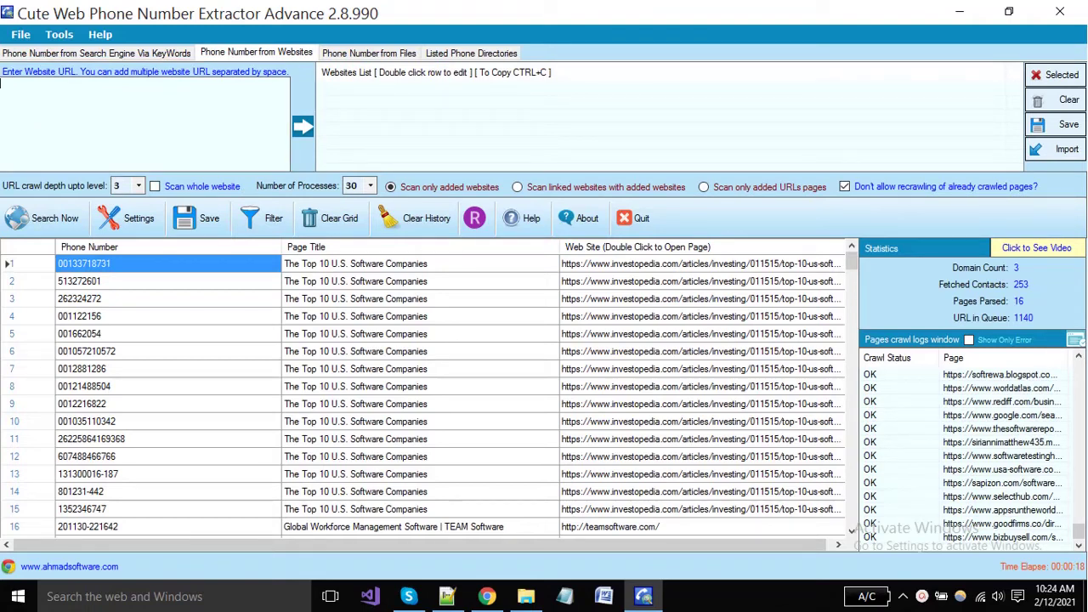
Step: Search 2findlocal.com in Chrome for 'software companies'
left_click(486, 596)
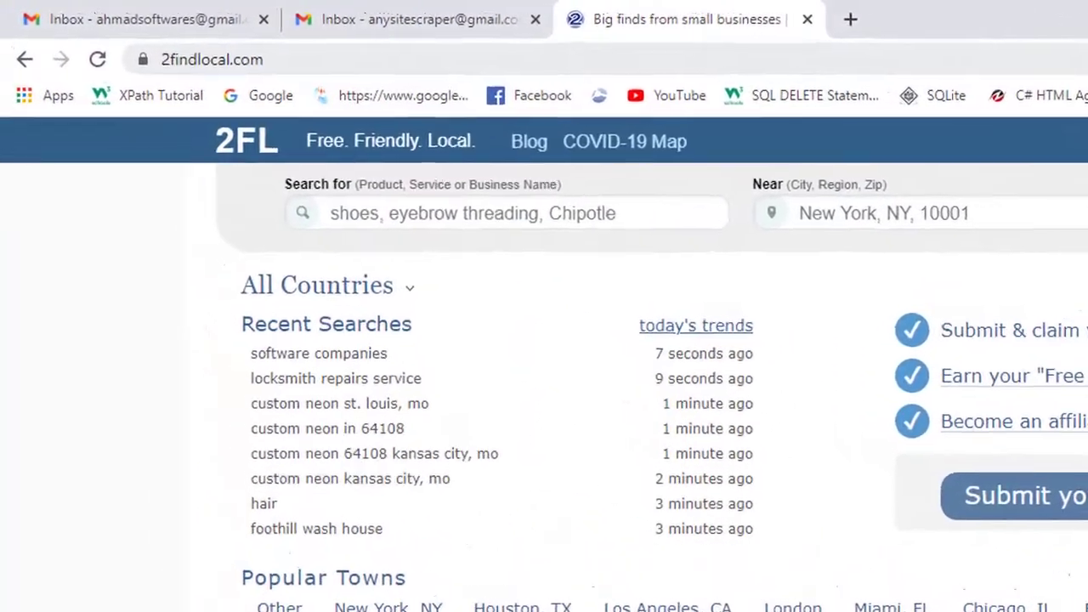
left_click(170, 47)
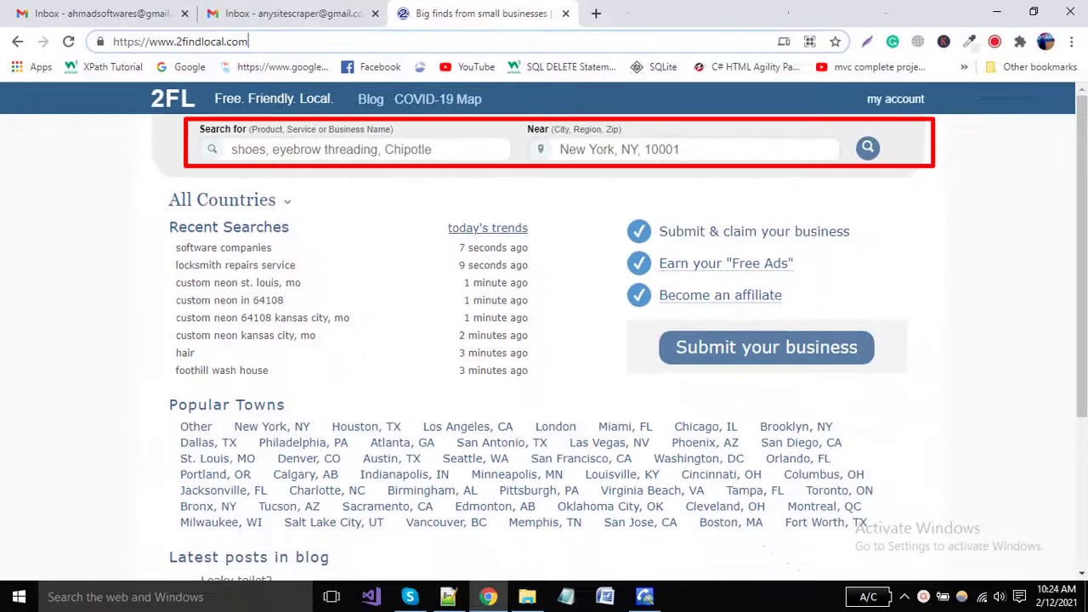
left_click(533, 224)
type("software companie")
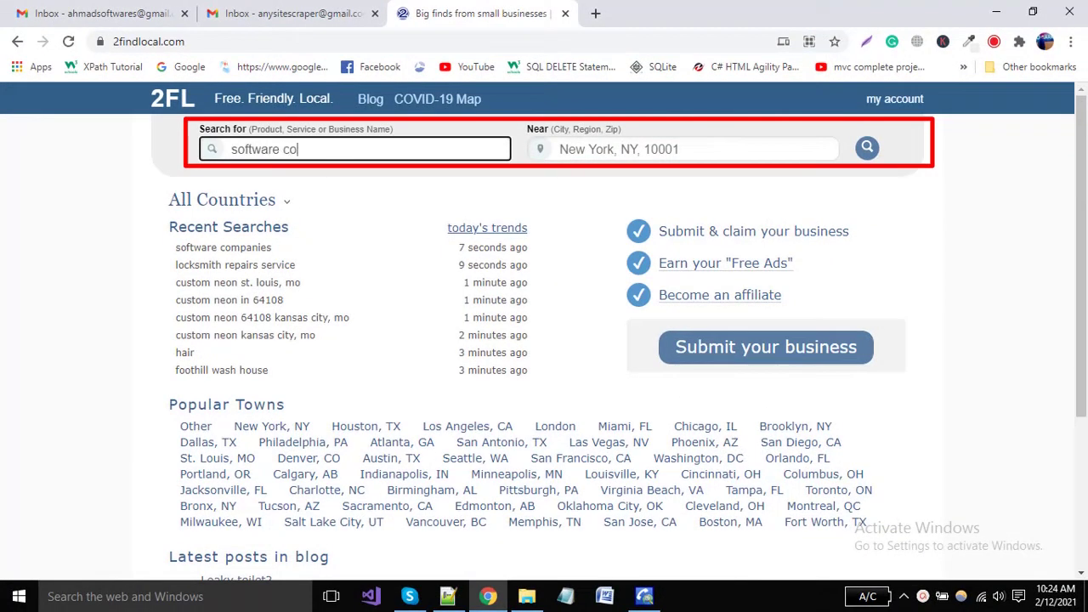
type("s")
key("Return")
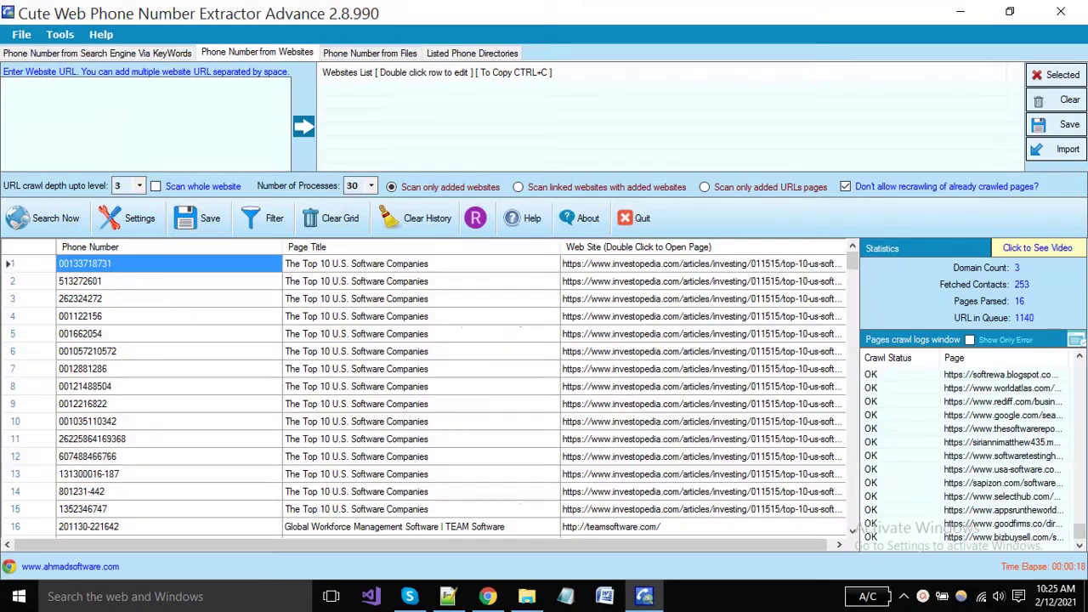
Step: Add the 2findlocal search URL, clear old numbers and crawl history, then begin editing the URL filter
type("https://www.2findlocal.com/search?k=software+companies&w=")
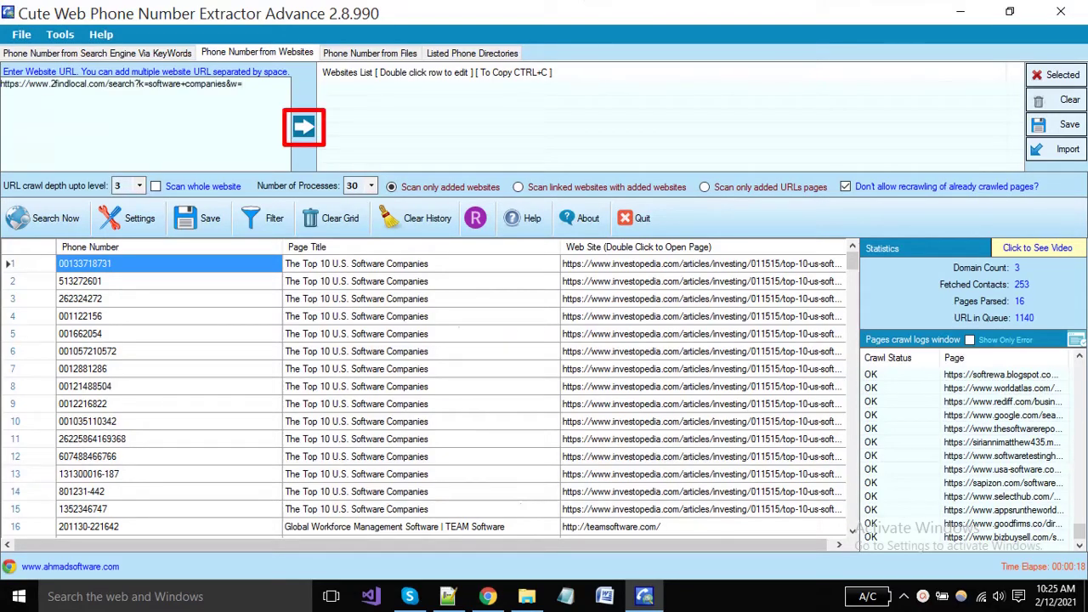
key("Return")
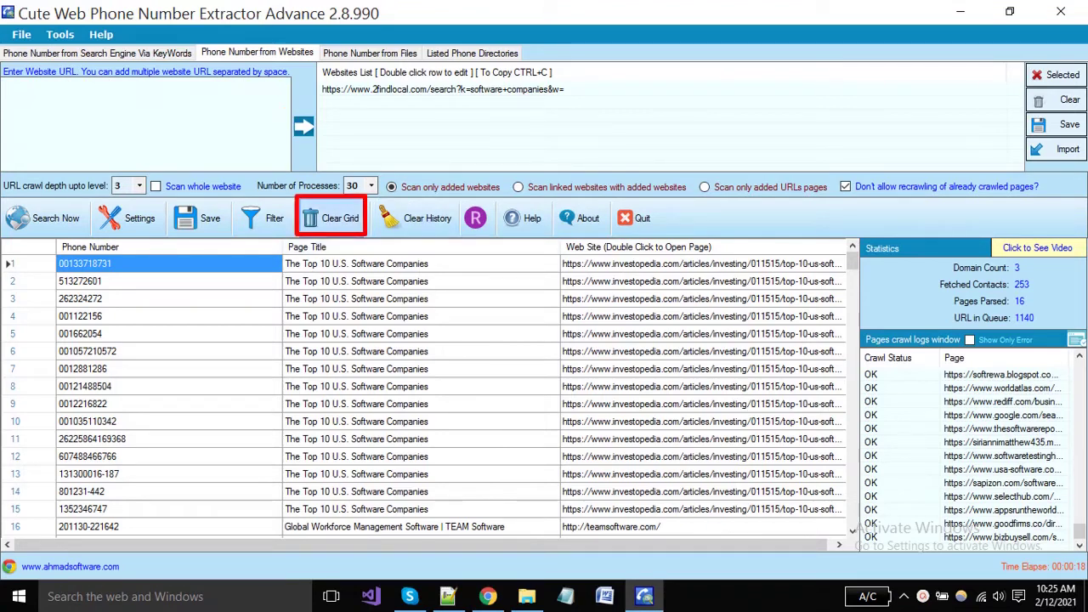
left_click(332, 218)
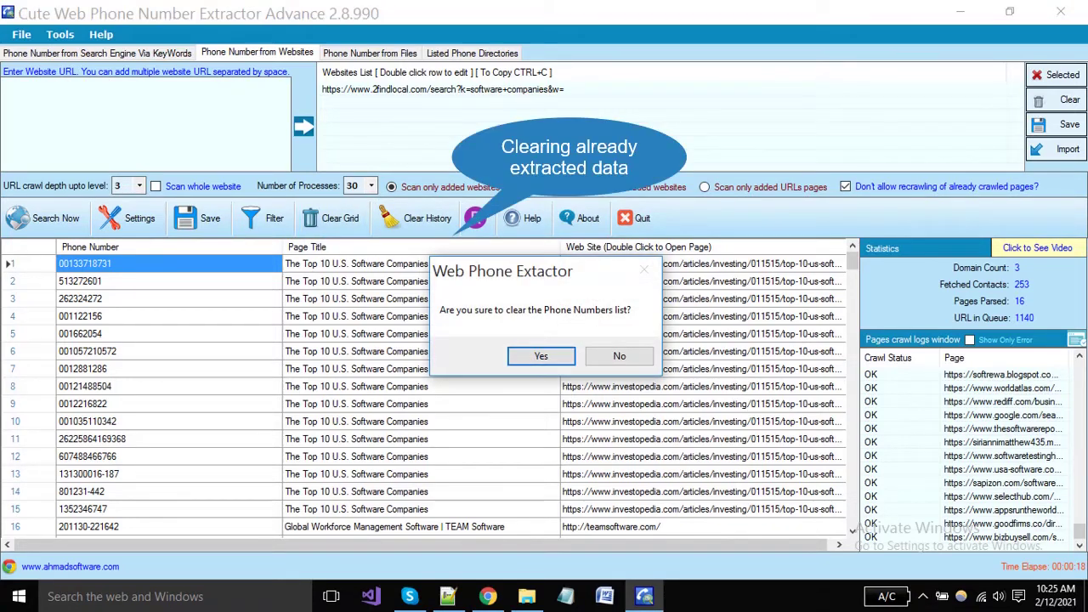
key("Return")
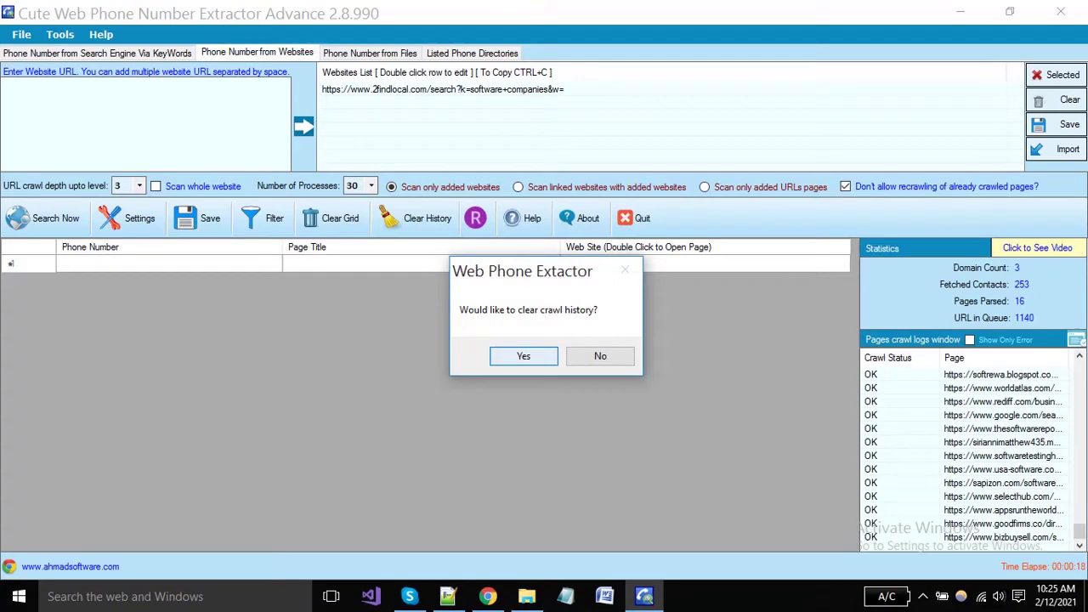
key("Return")
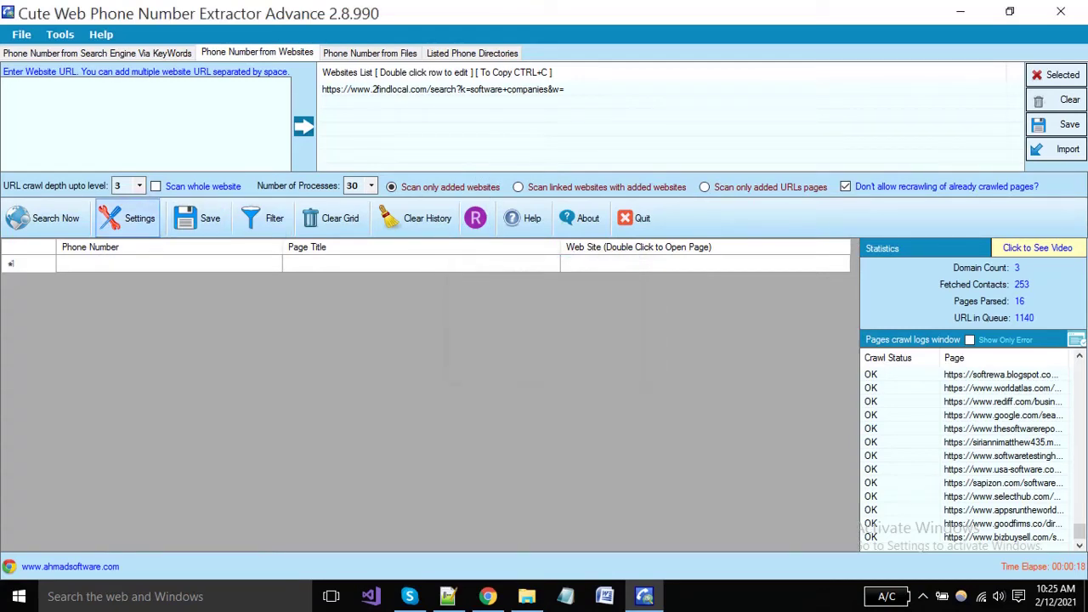
left_click(128, 217)
left_click(255, 340)
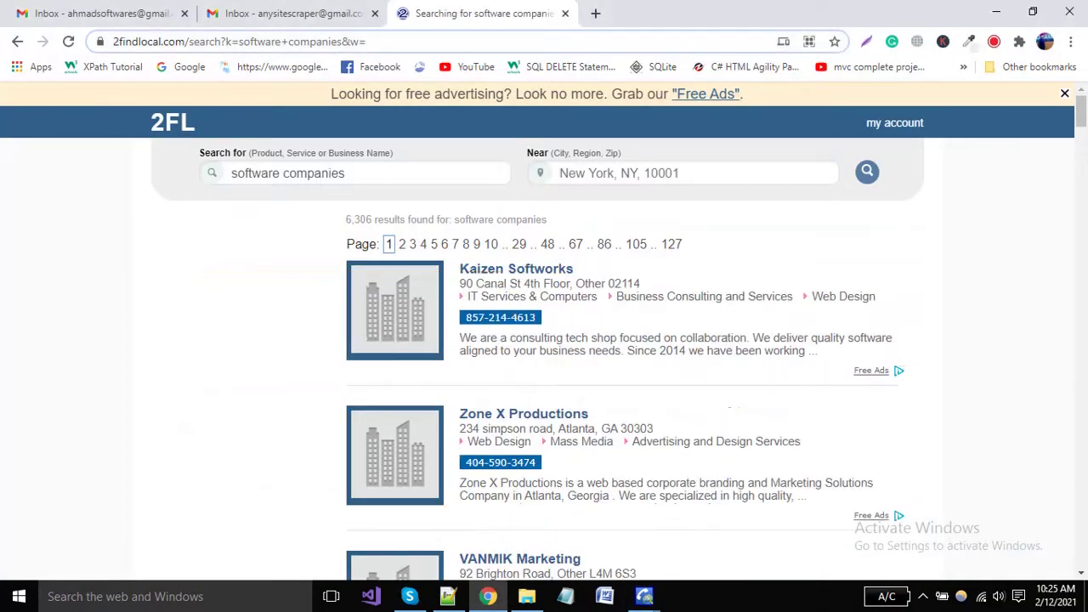
Step: Compare the page 1 and page 2 result URLs, selecting '2findlocal' in the address bar
left_click(113, 41)
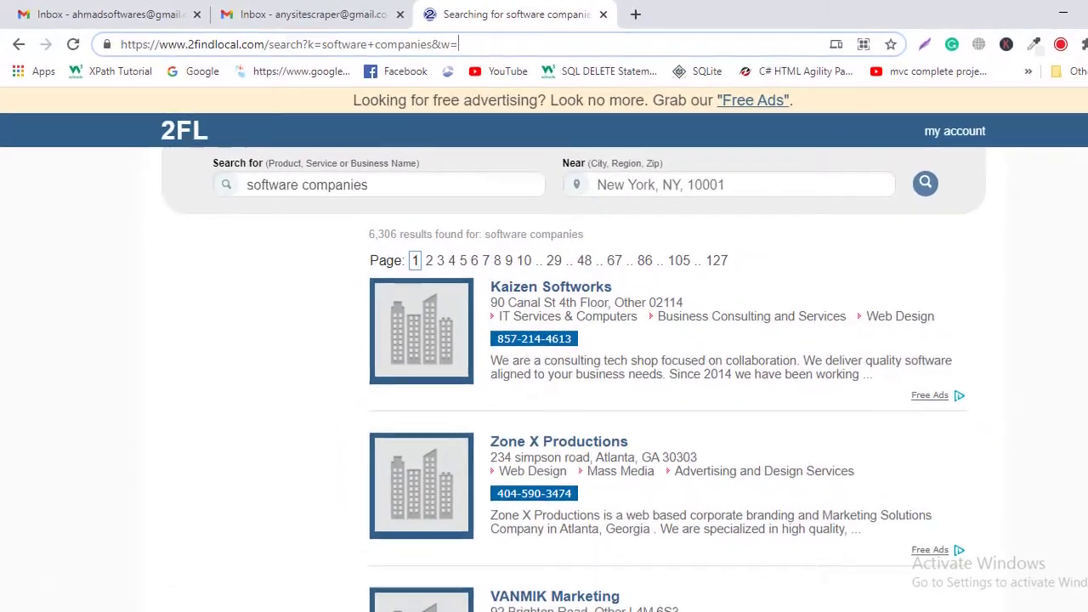
double_click(239, 46)
double_click(360, 47)
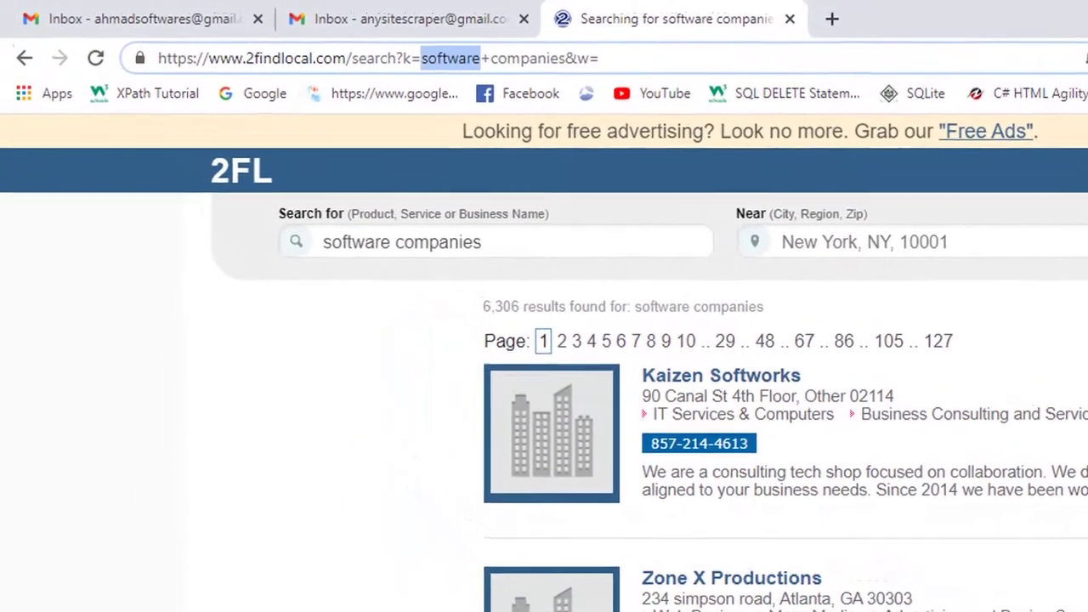
key("Return")
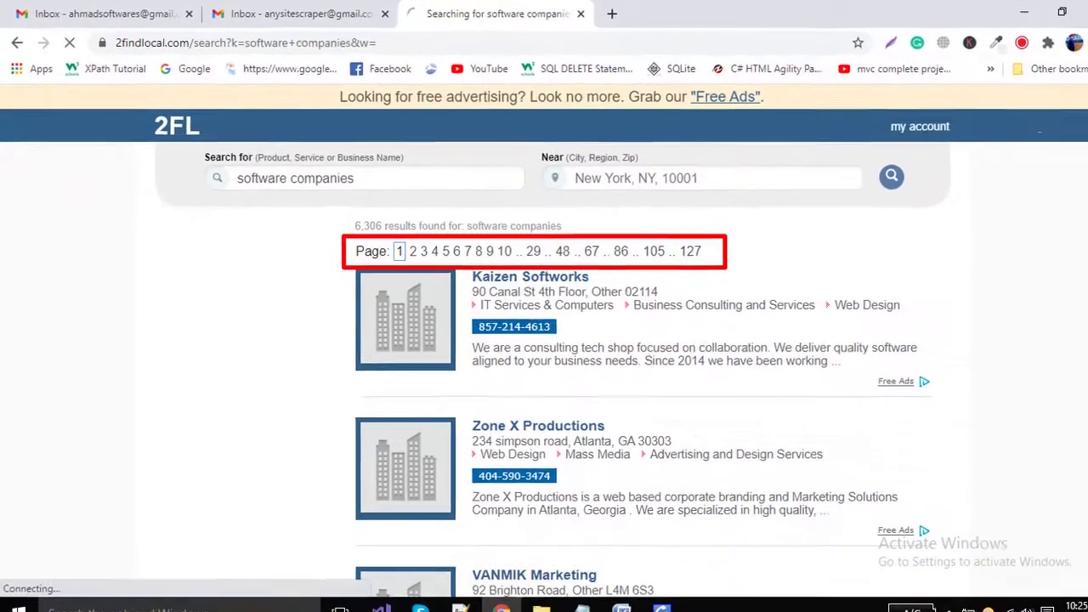
left_click(413, 251)
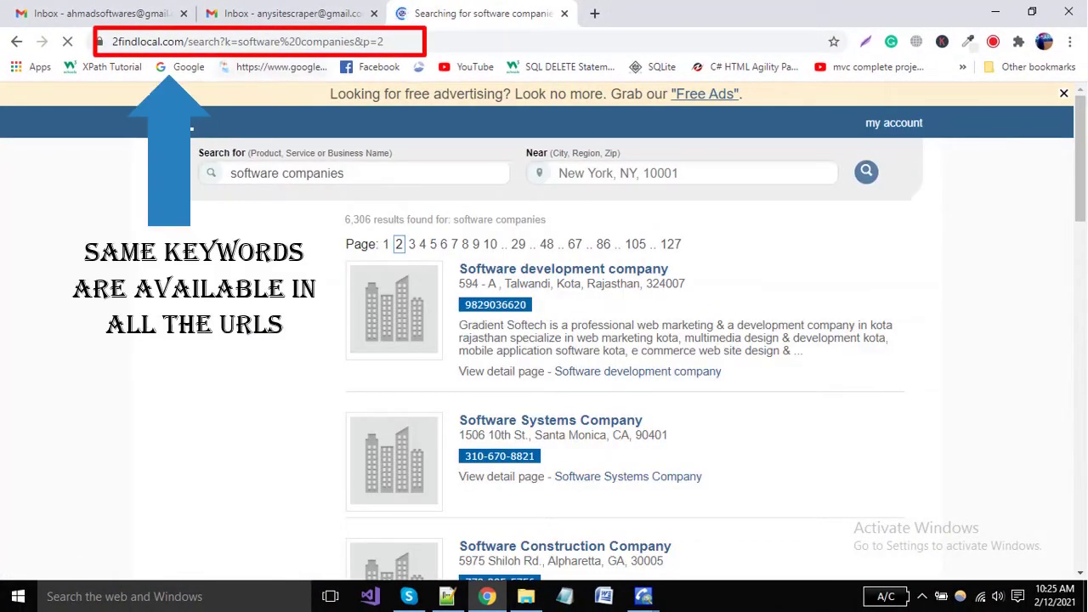
left_click(247, 41)
left_click(447, 41)
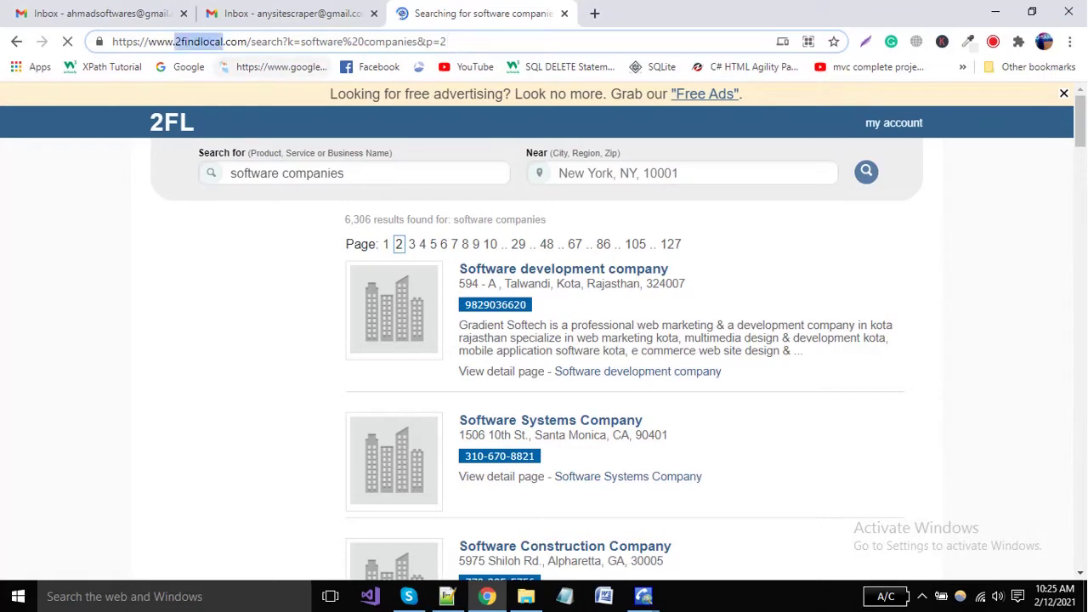
double_click(198, 41)
Step: Paste 2findlocal into the parse-only URL filter, add 'software' to both filters, and apply
key("ctrl+c")
left_click(643, 596)
key("ctrl+v")
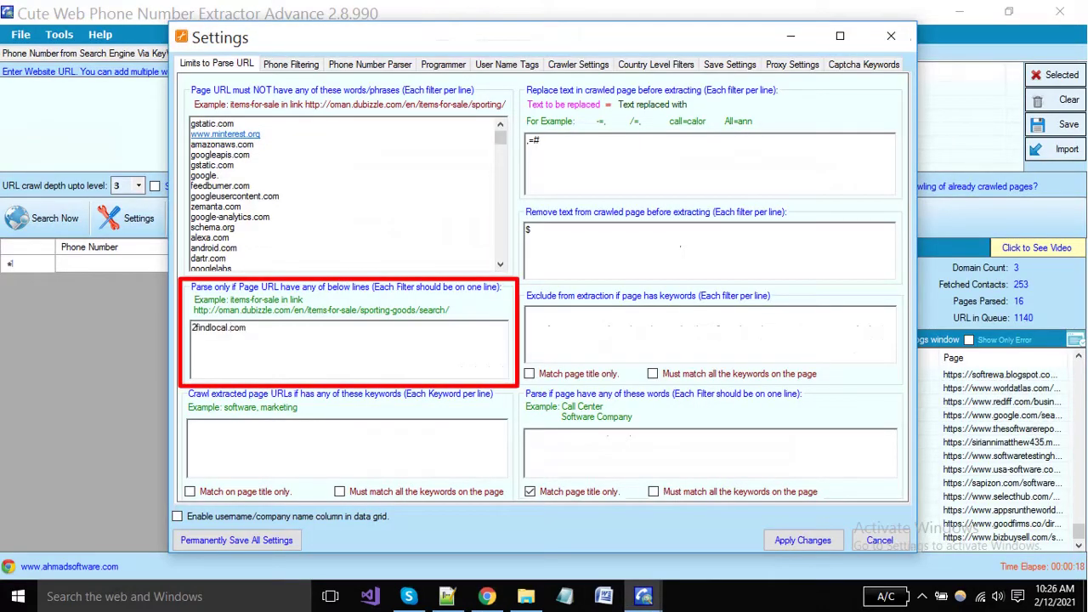
type("software")
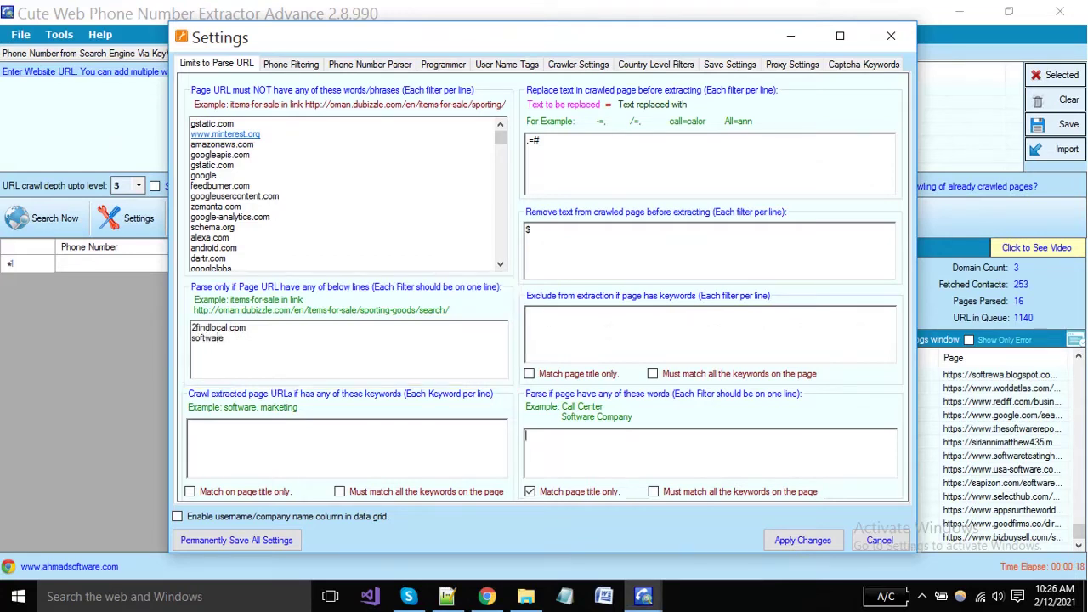
type("ft")
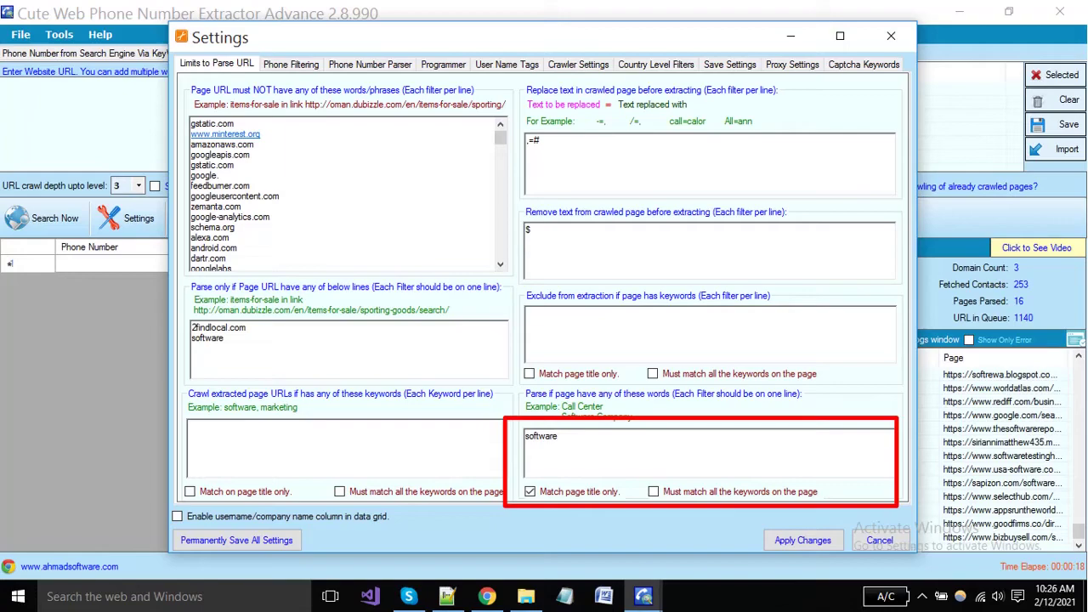
left_click(802, 539)
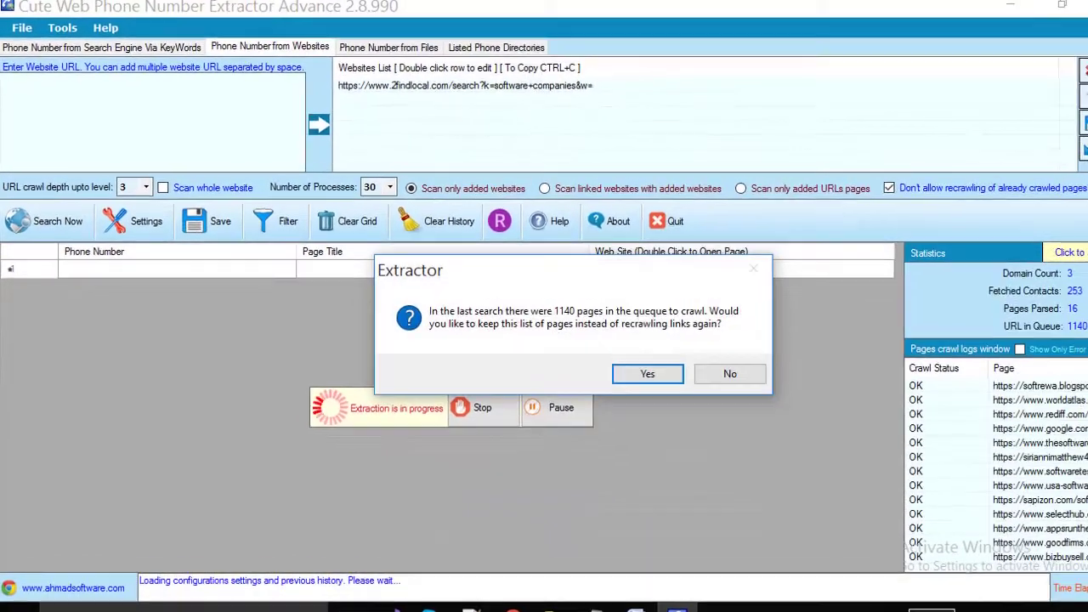
Step: Recrawl the 2findlocal URL instead of reusing 1140 queued pages, then stop it
key("n")
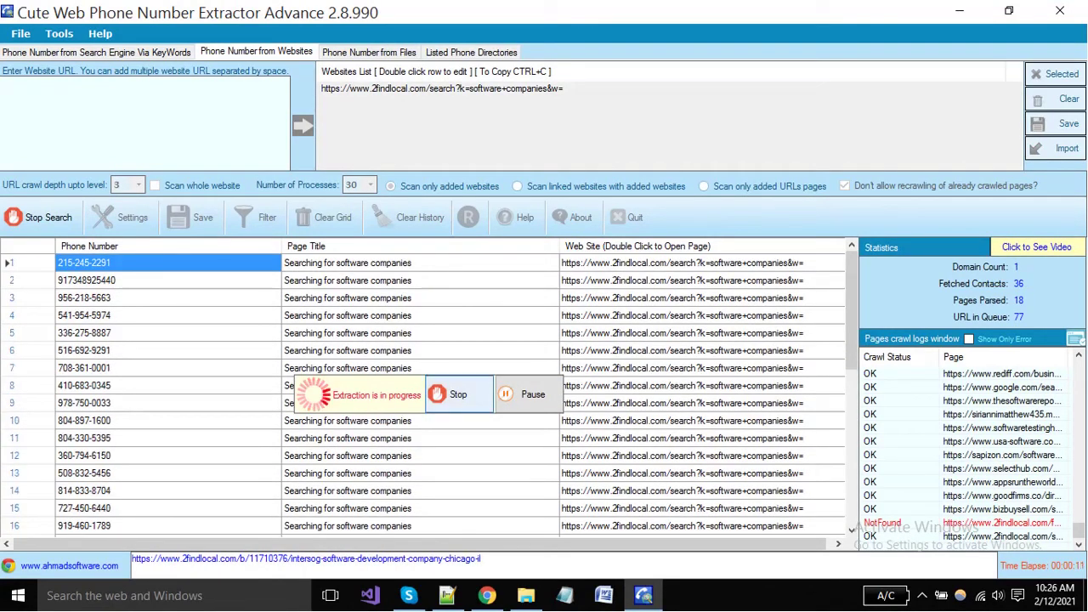
left_click(458, 395)
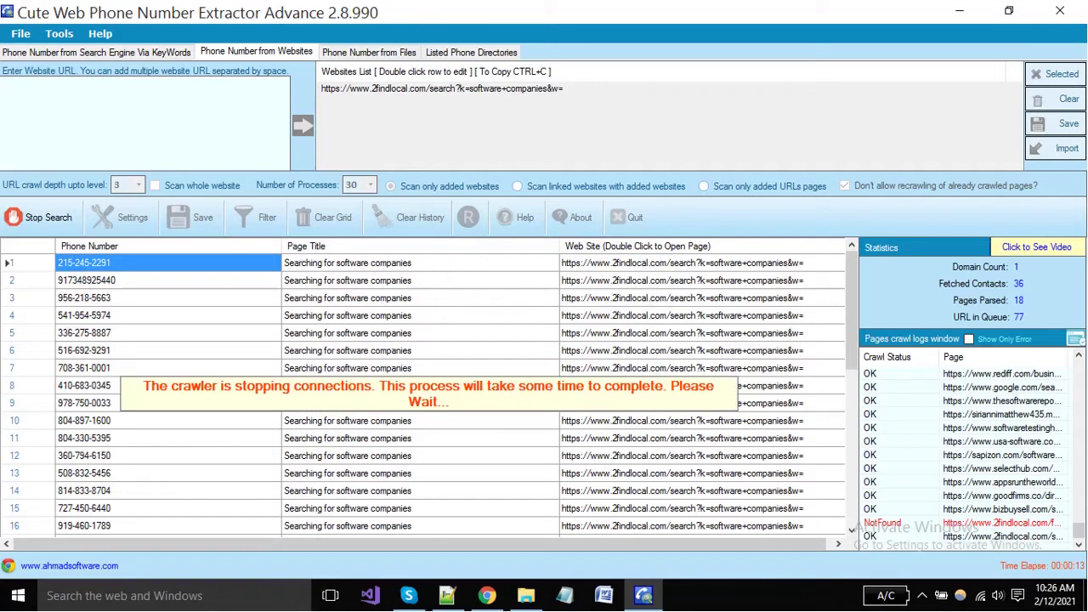